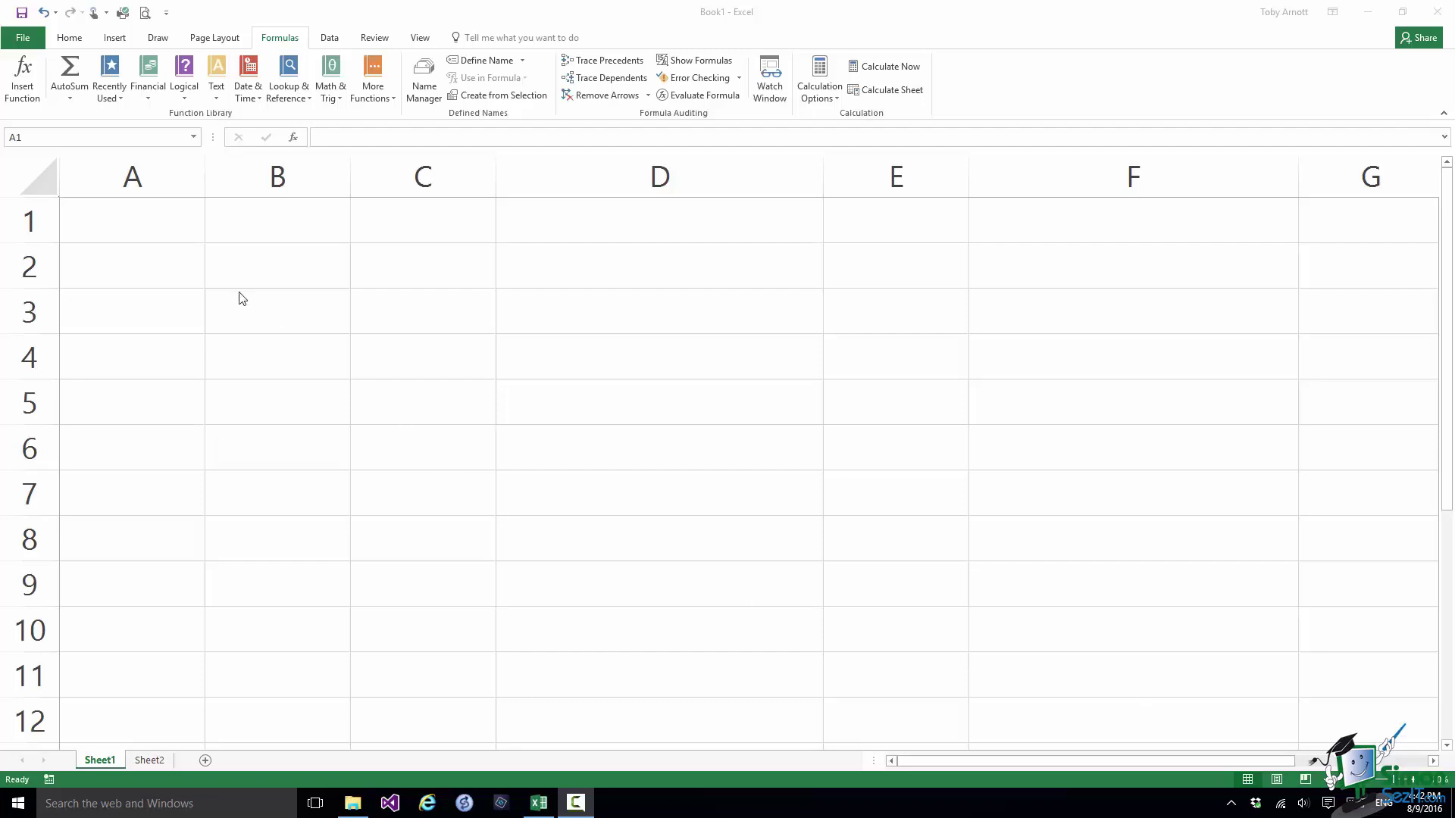
# Step: Select cell D4 on the empty Sheet1
pyautogui.click(617, 354)
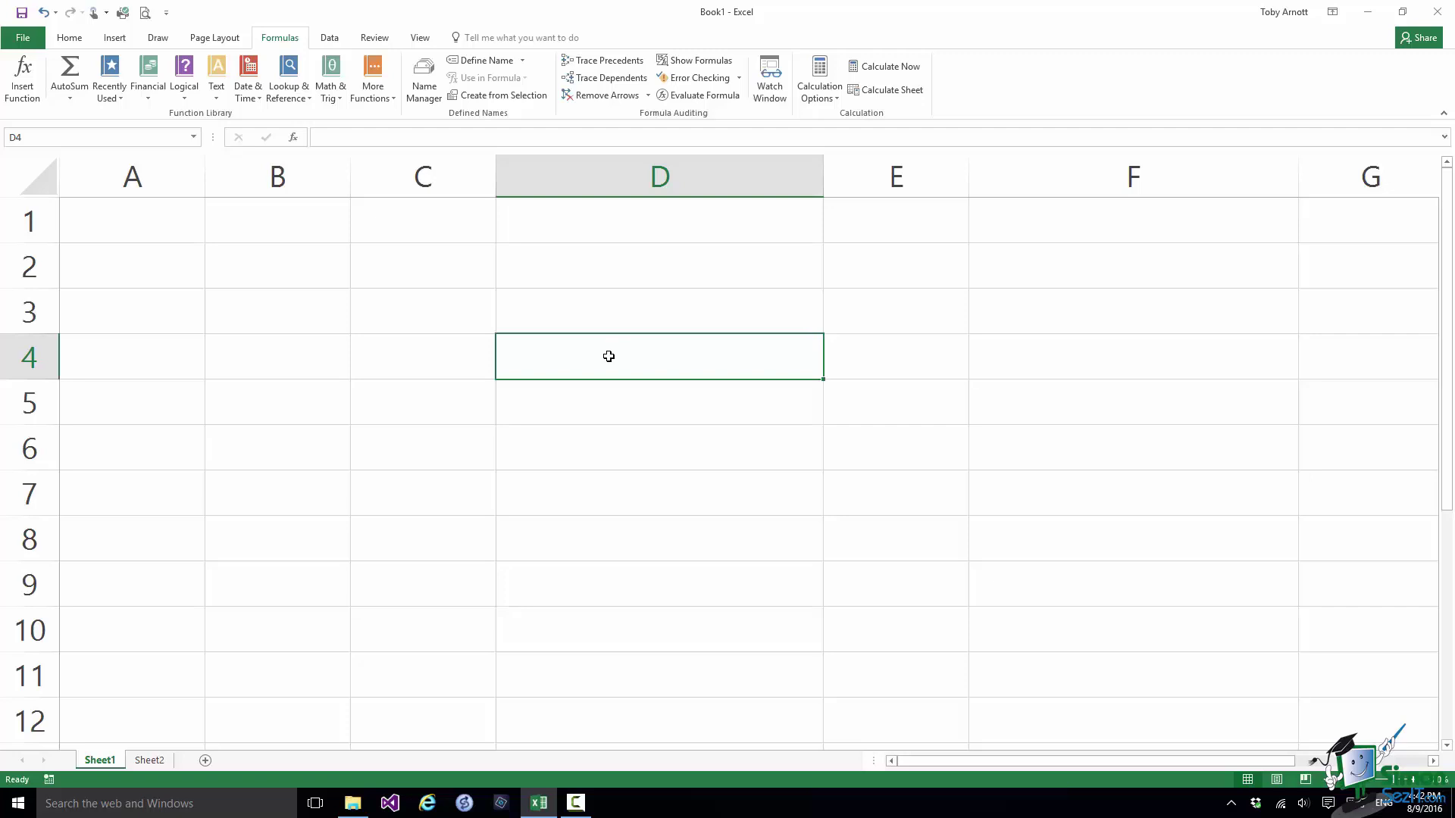
# Step: Glance at Recently Used functions, then show the Statistical list with AVERAGEA's description
pyautogui.click(120, 98)
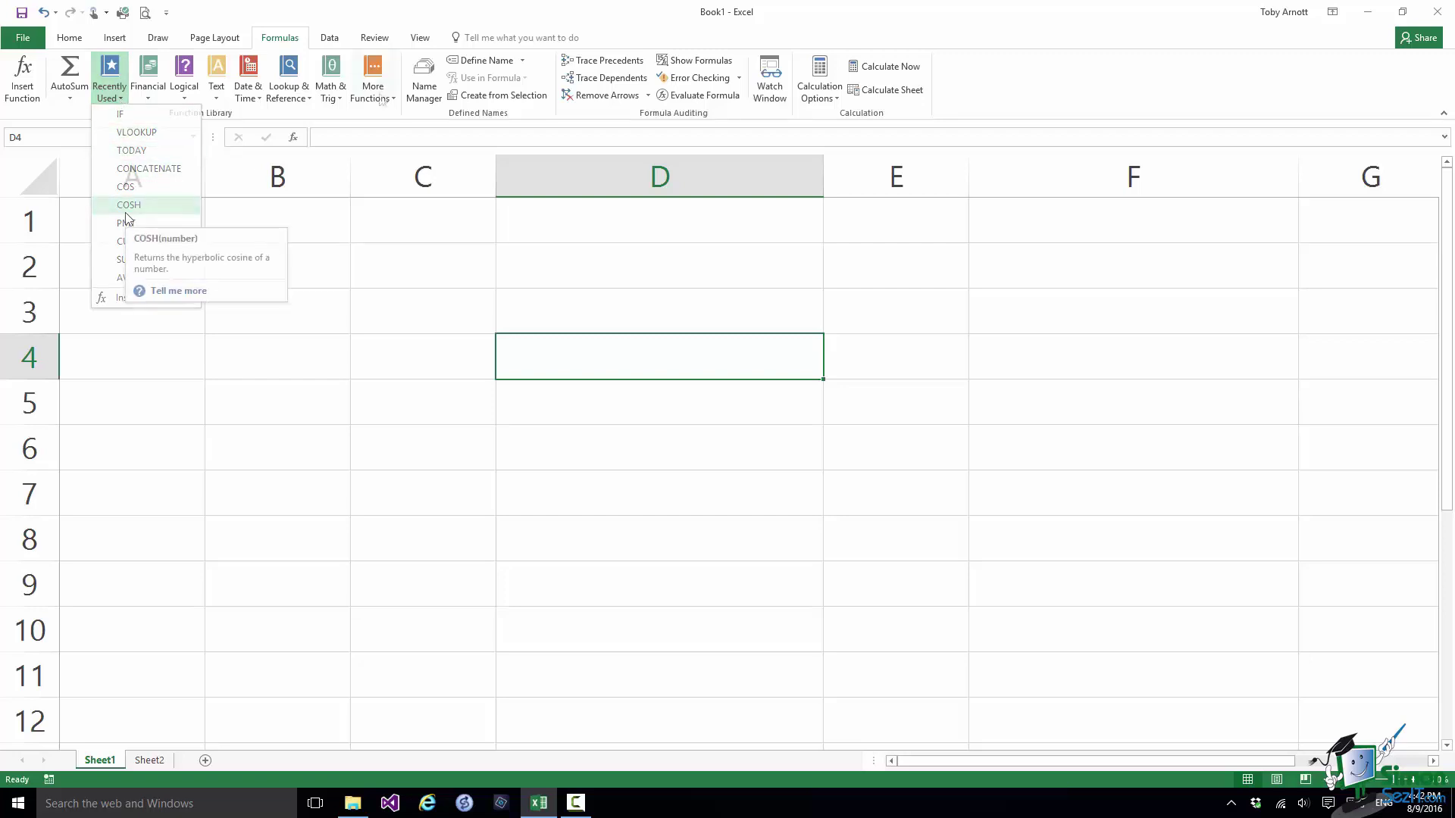
pyautogui.press('Escape')
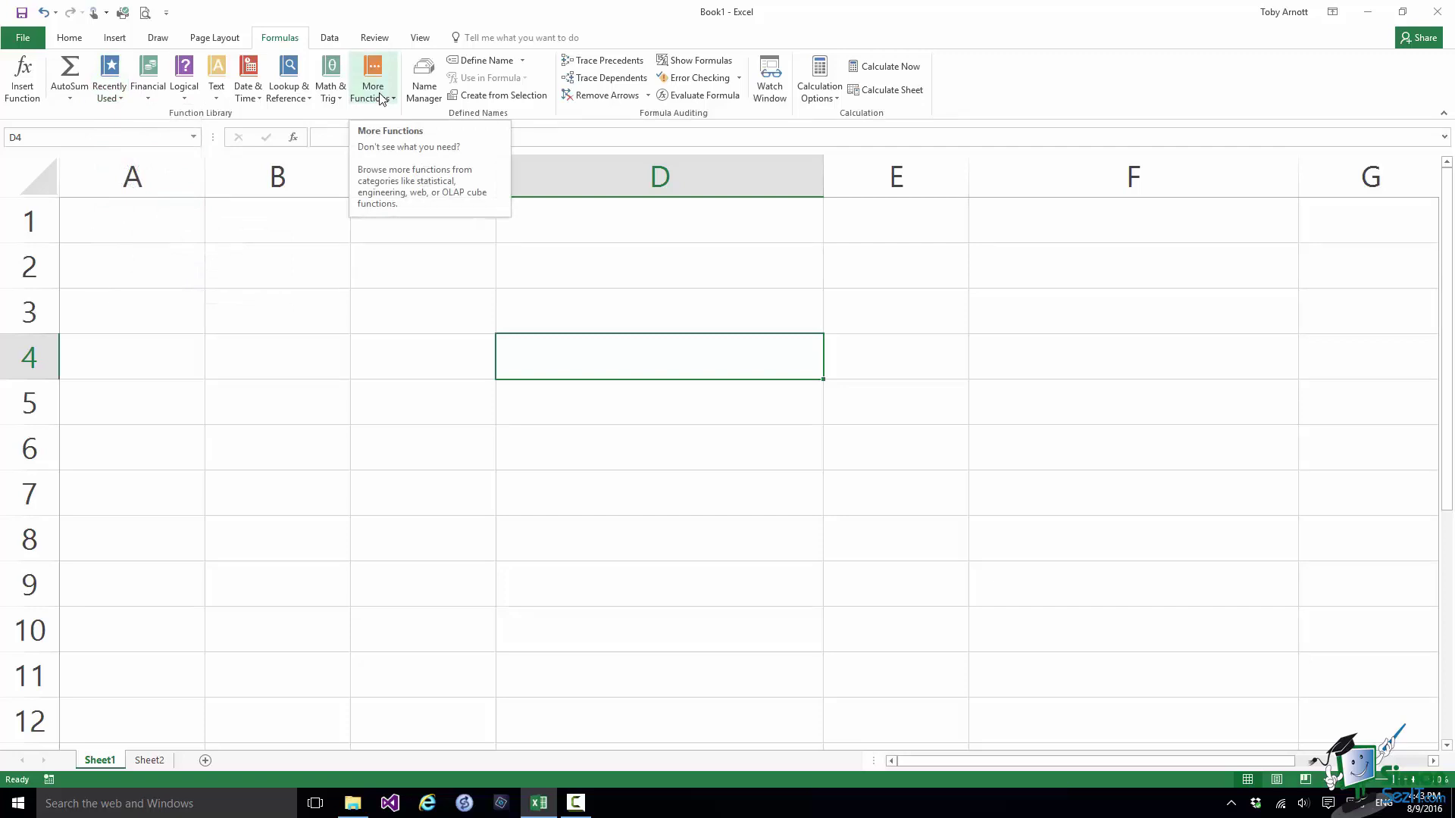
pyautogui.click(381, 99)
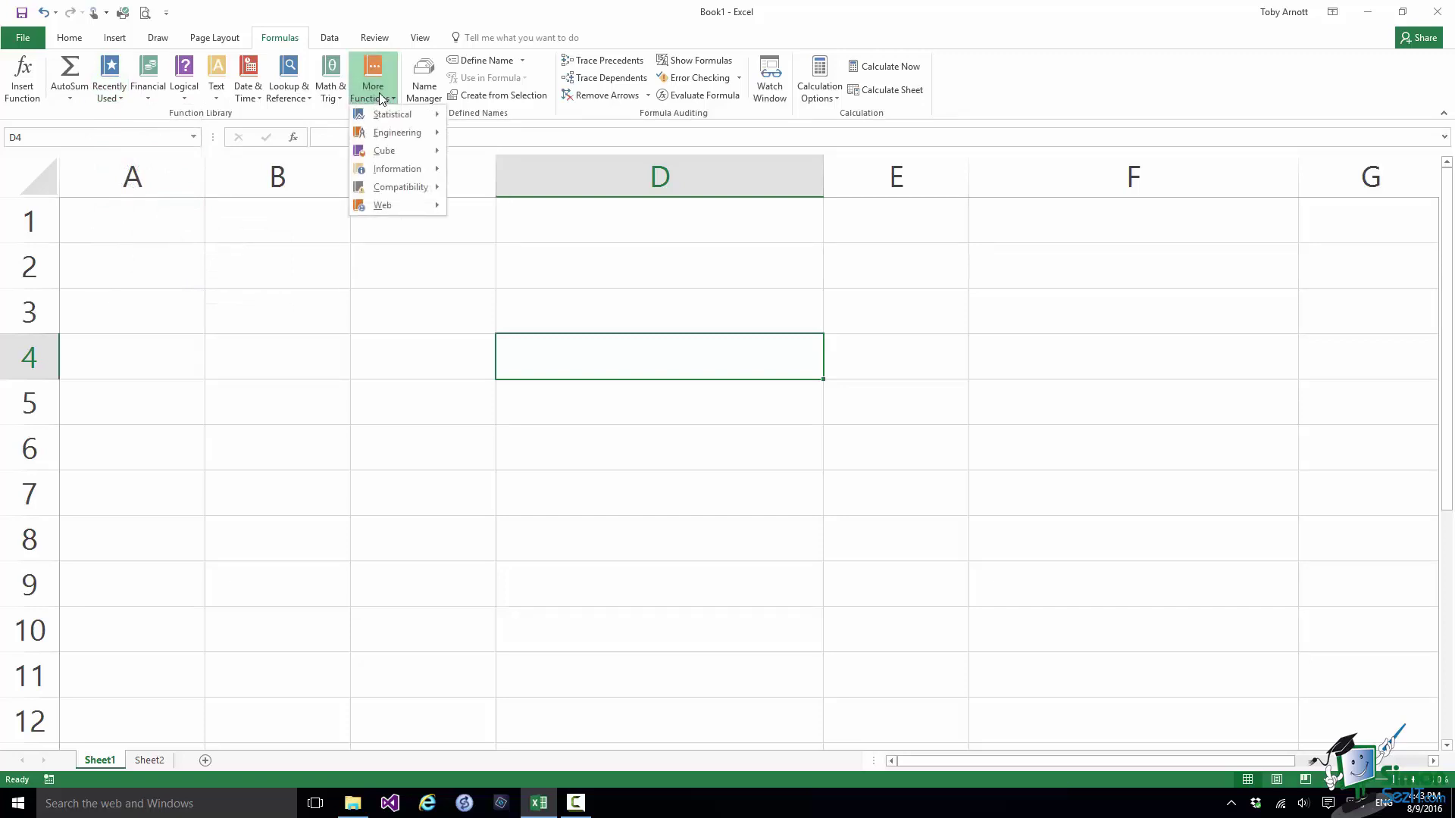
pyautogui.moveTo(381, 121)
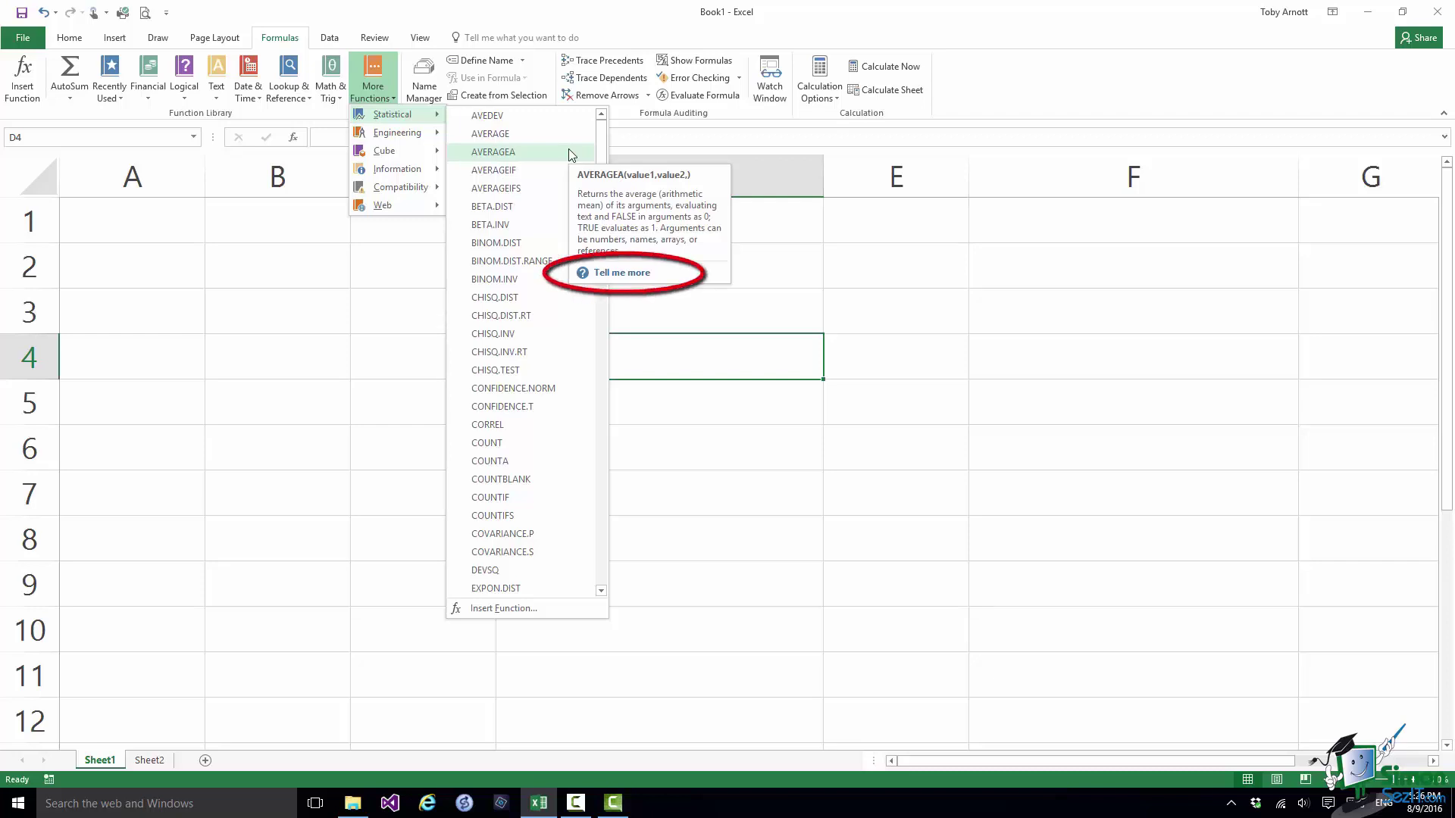
# Step: Open Excel Help from AVERAGEA's Tell me more link, try its search box, then close it
pyautogui.click(611, 279)
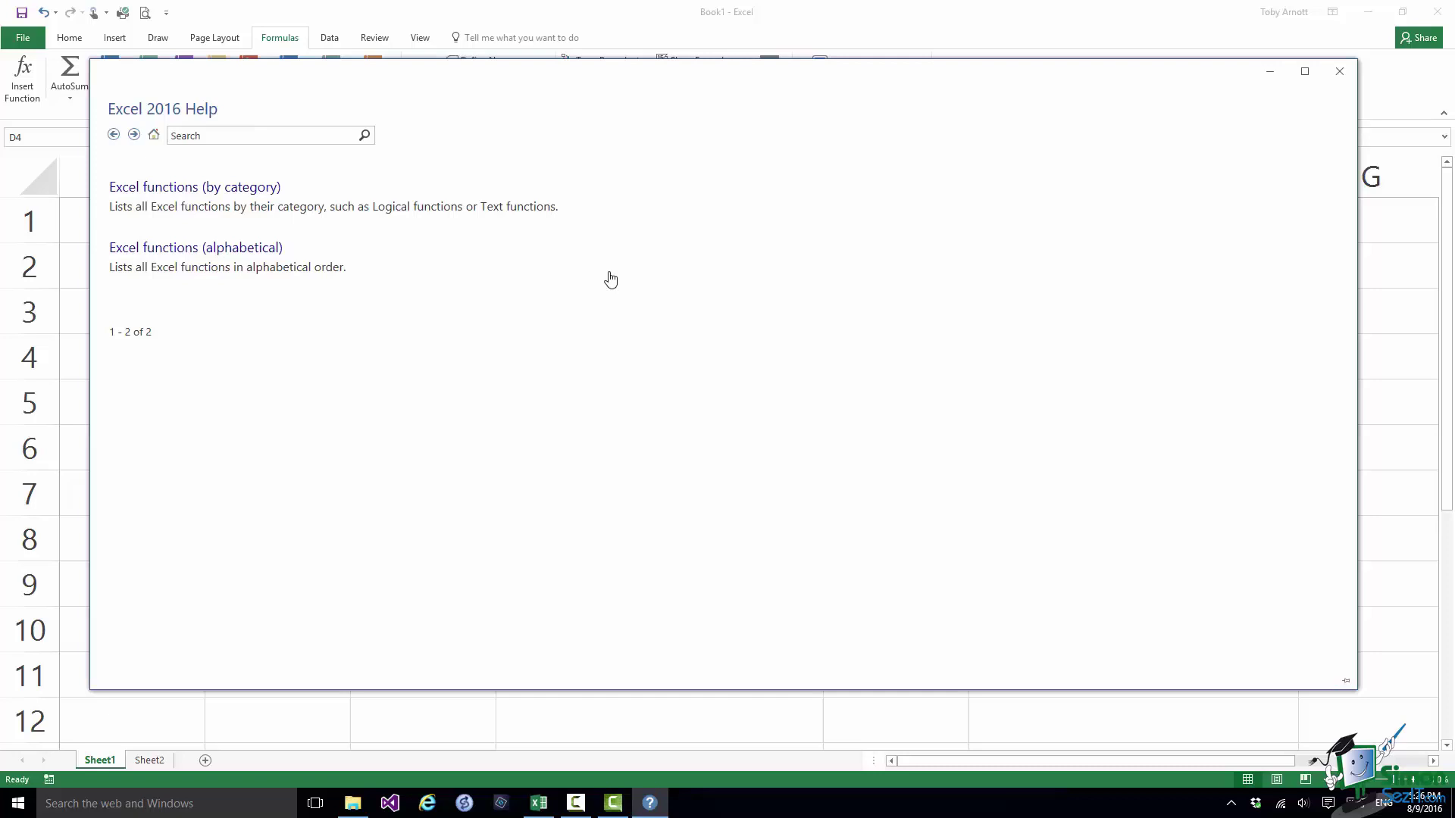
pyautogui.click(201, 136)
pyautogui.click(1339, 72)
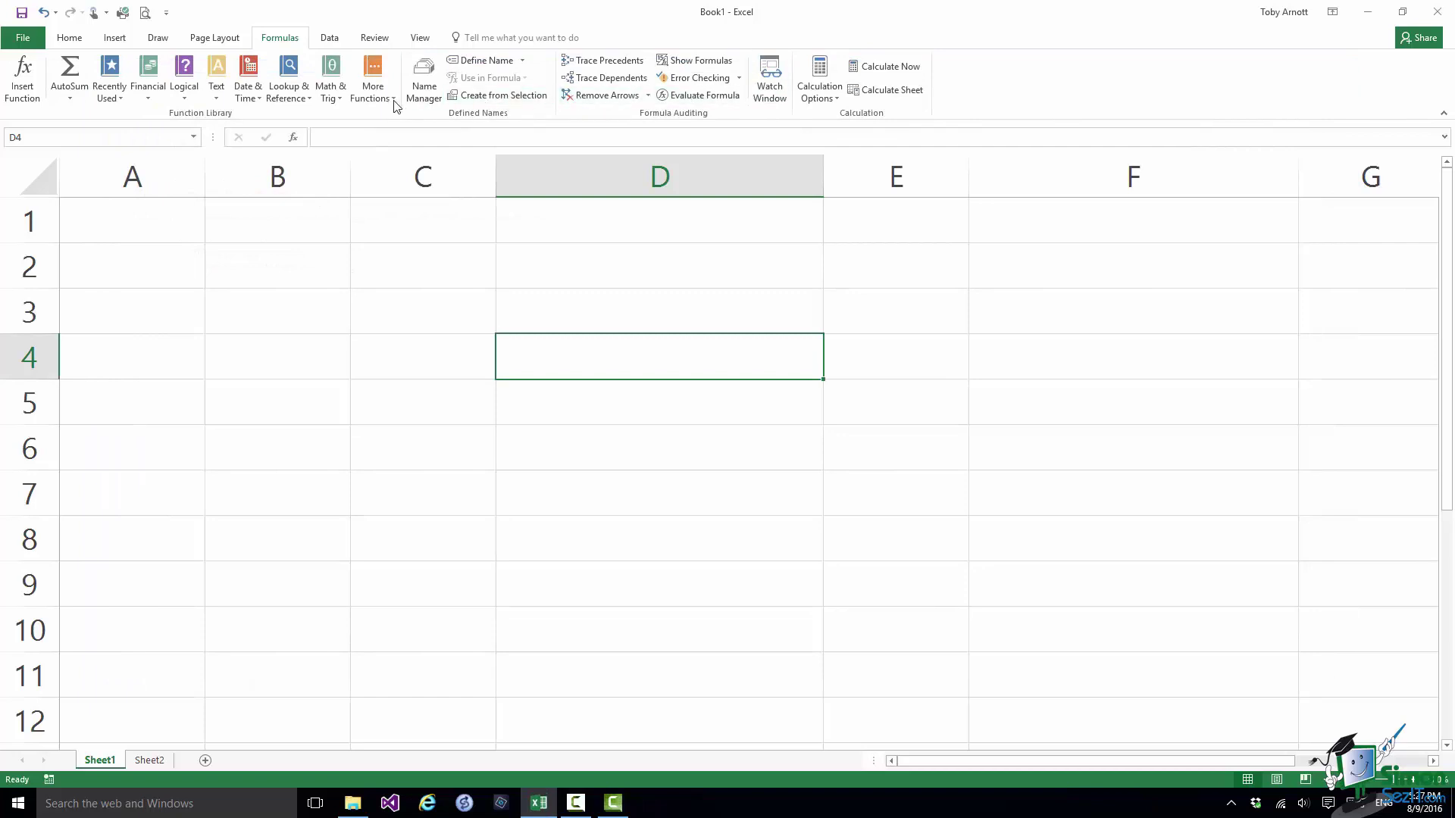
# Step: Browse the Statistical functions list, then launch Insert Function for D4
pyautogui.click(373, 84)
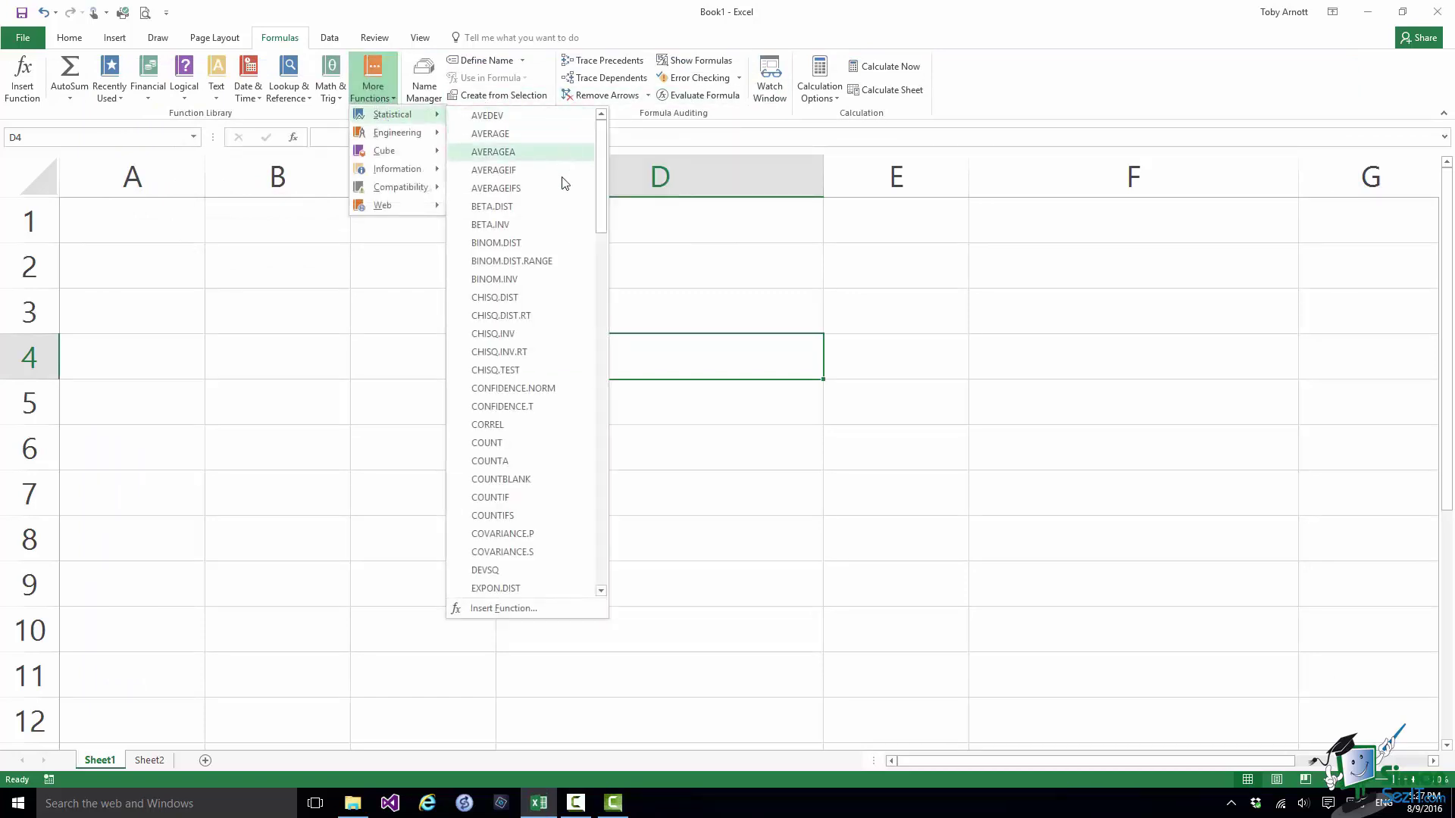
pyautogui.moveTo(601, 211); pyautogui.dragTo(602, 302)
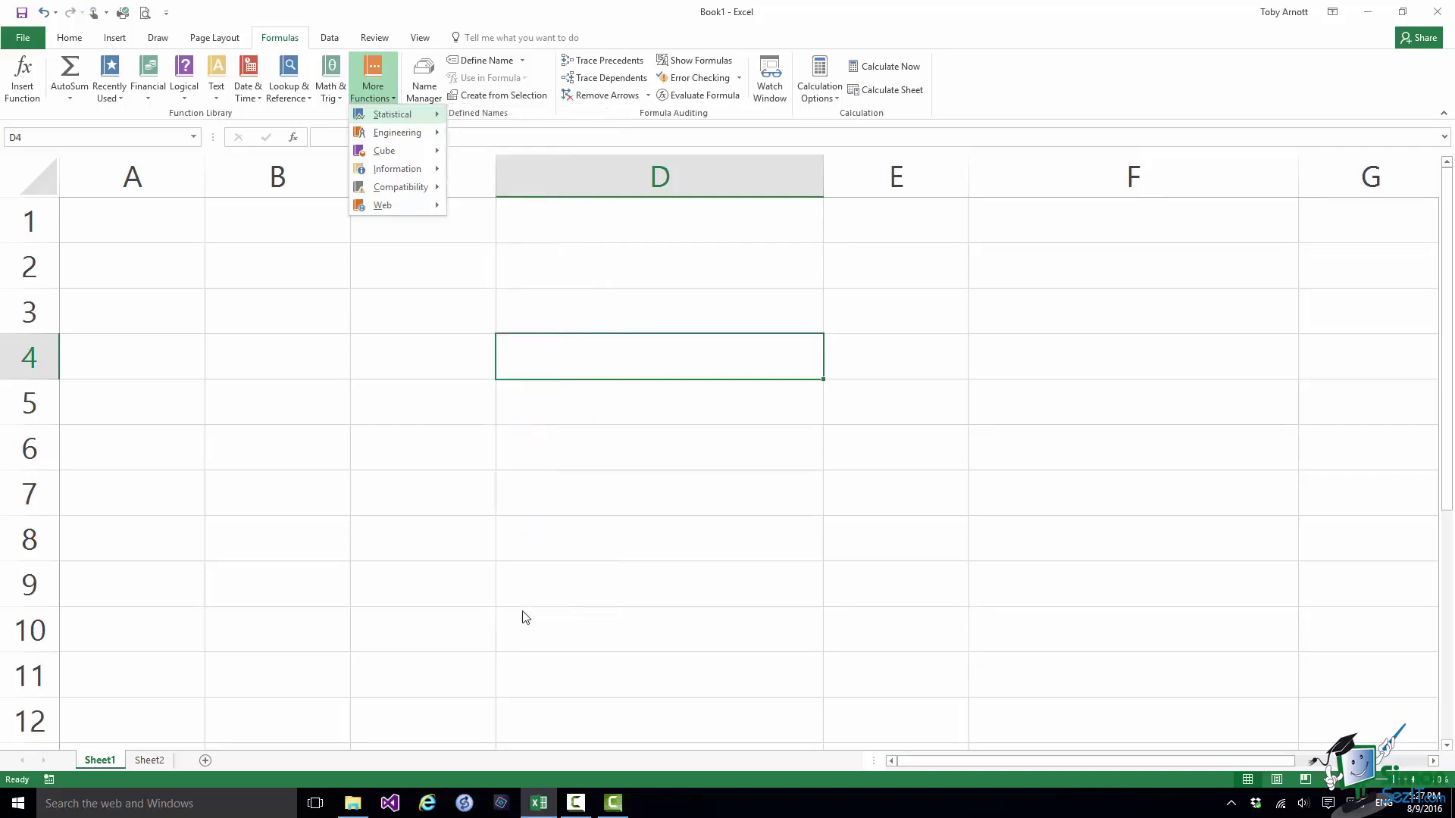
pyautogui.click(522, 615)
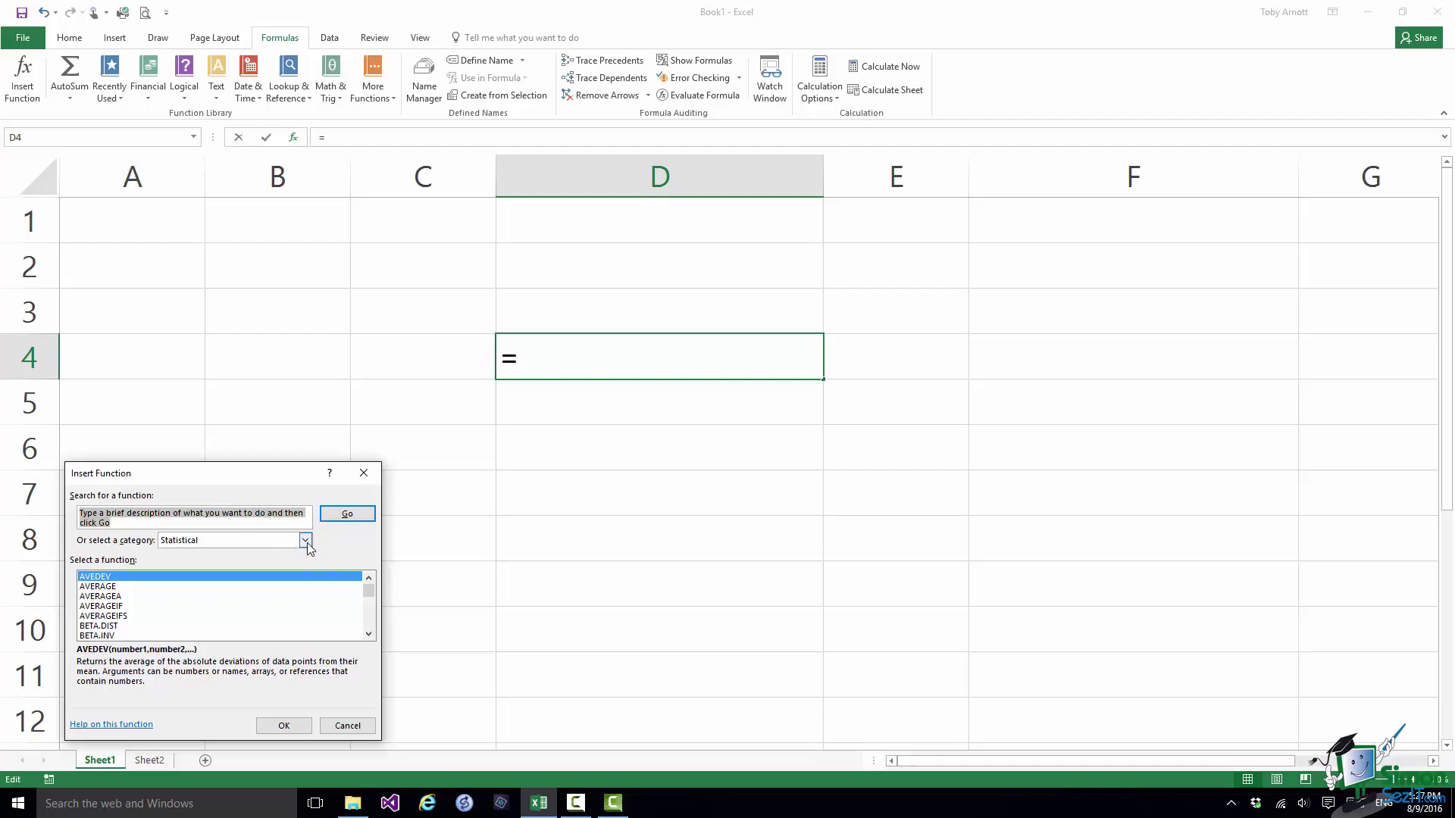
pyautogui.click(342, 726)
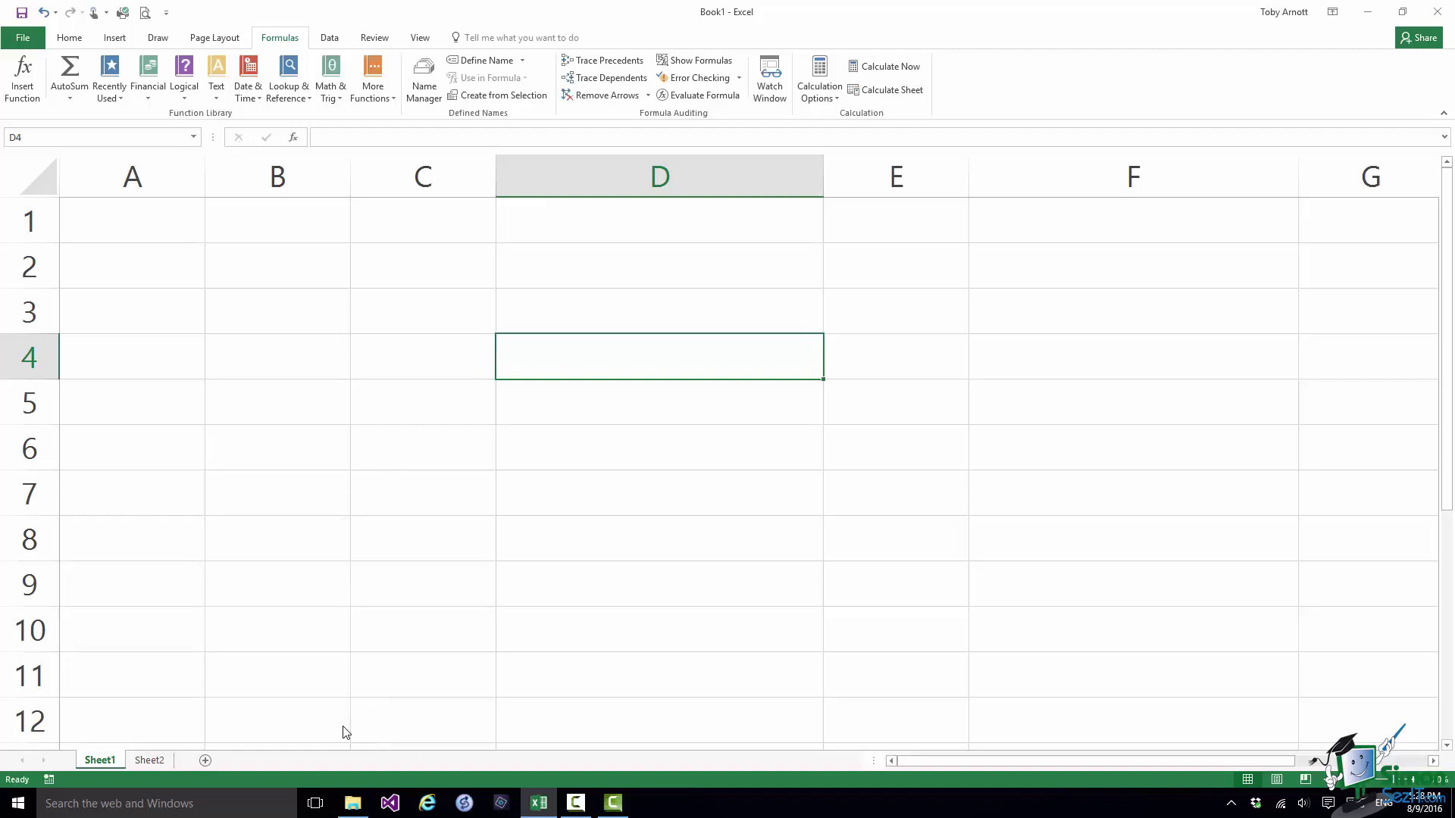
pyautogui.click(21, 81)
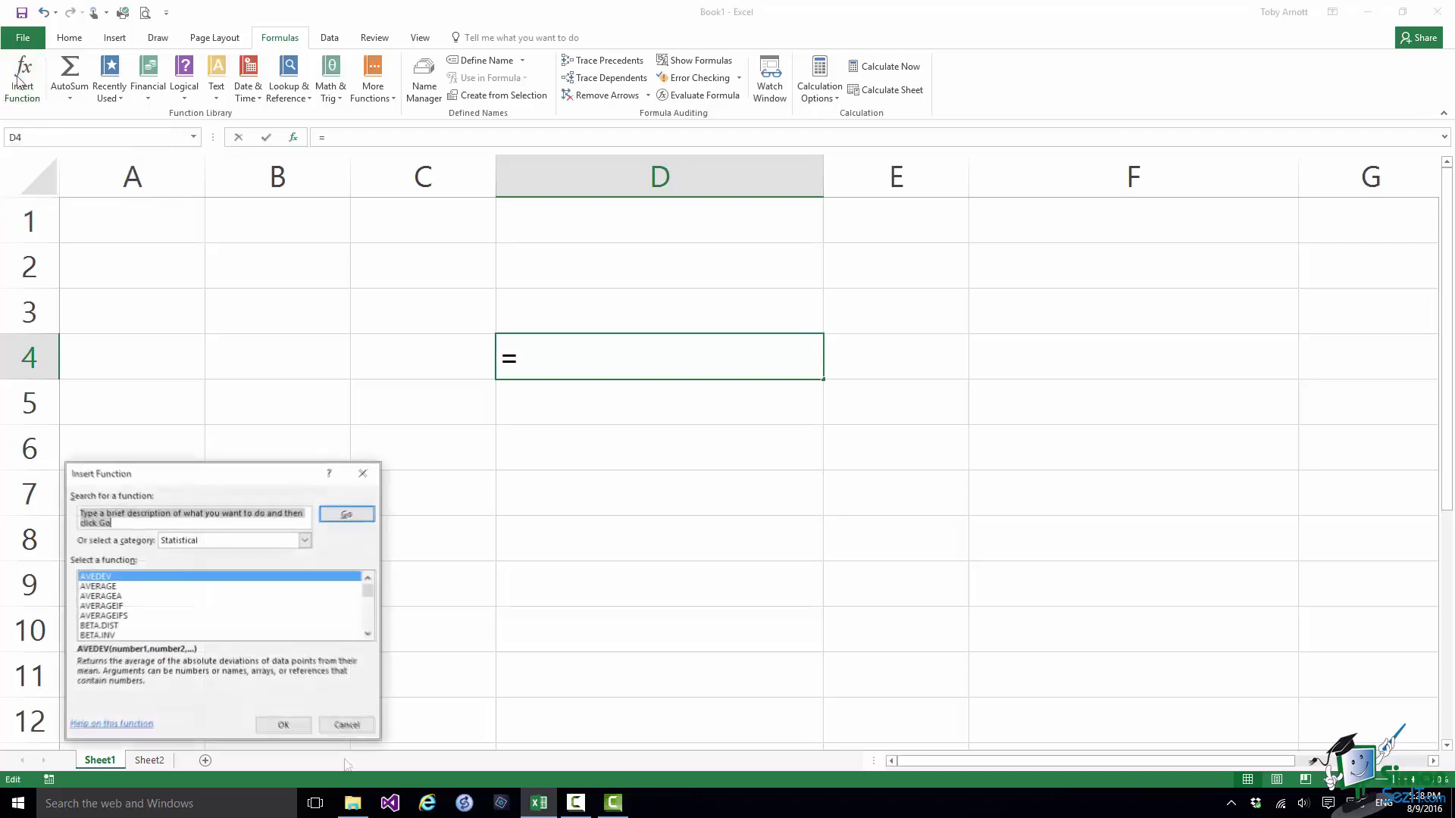
pyautogui.click(347, 726)
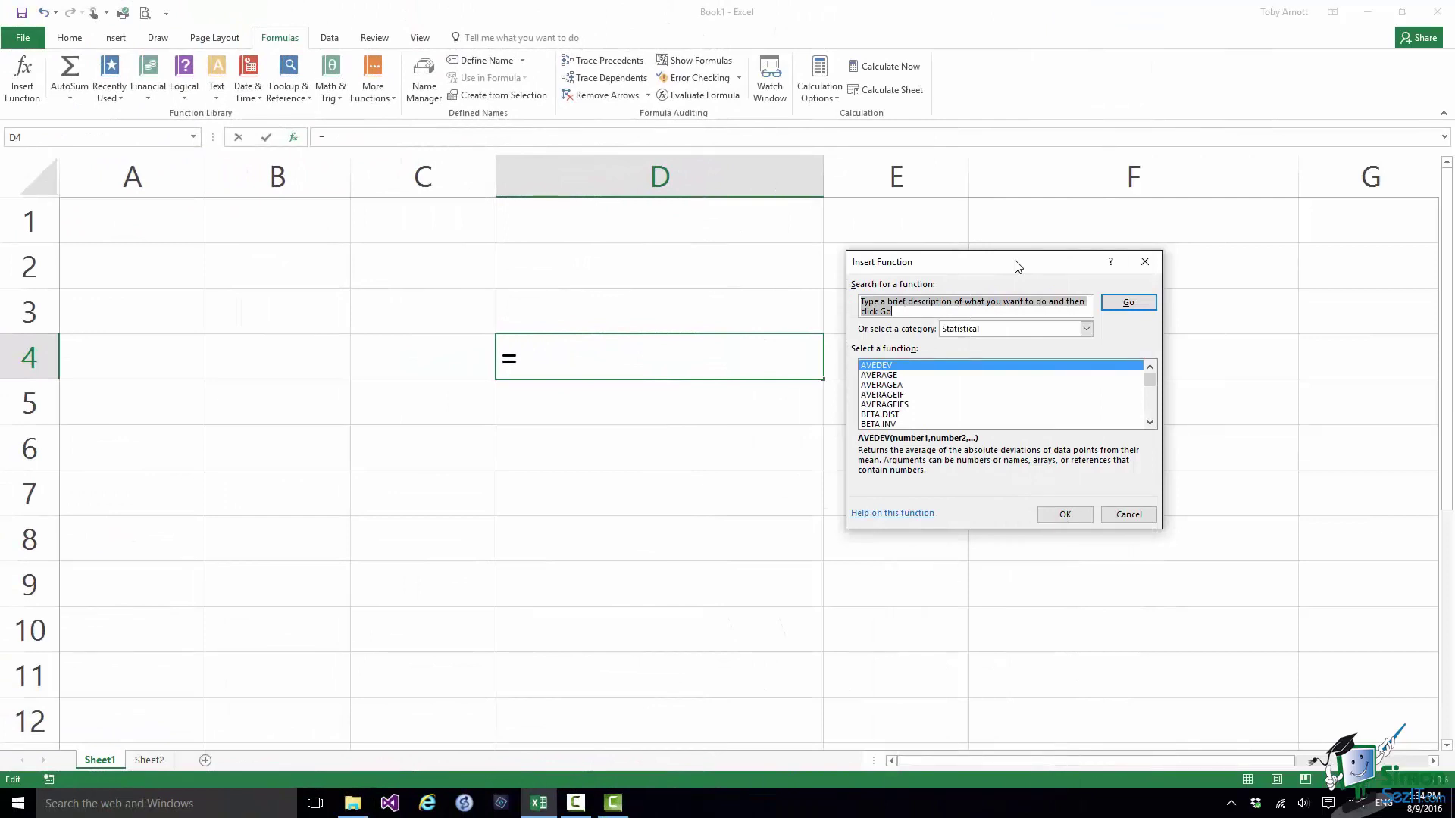
# Step: Select AVERAGEA in the function list, read its full Help article, then close it
pyautogui.click(1150, 422)
pyautogui.moveTo(1149, 423); pyautogui.dragTo(1149, 423)
pyautogui.moveTo(1149, 369); pyautogui.dragTo(1151, 369)
pyautogui.click(899, 386)
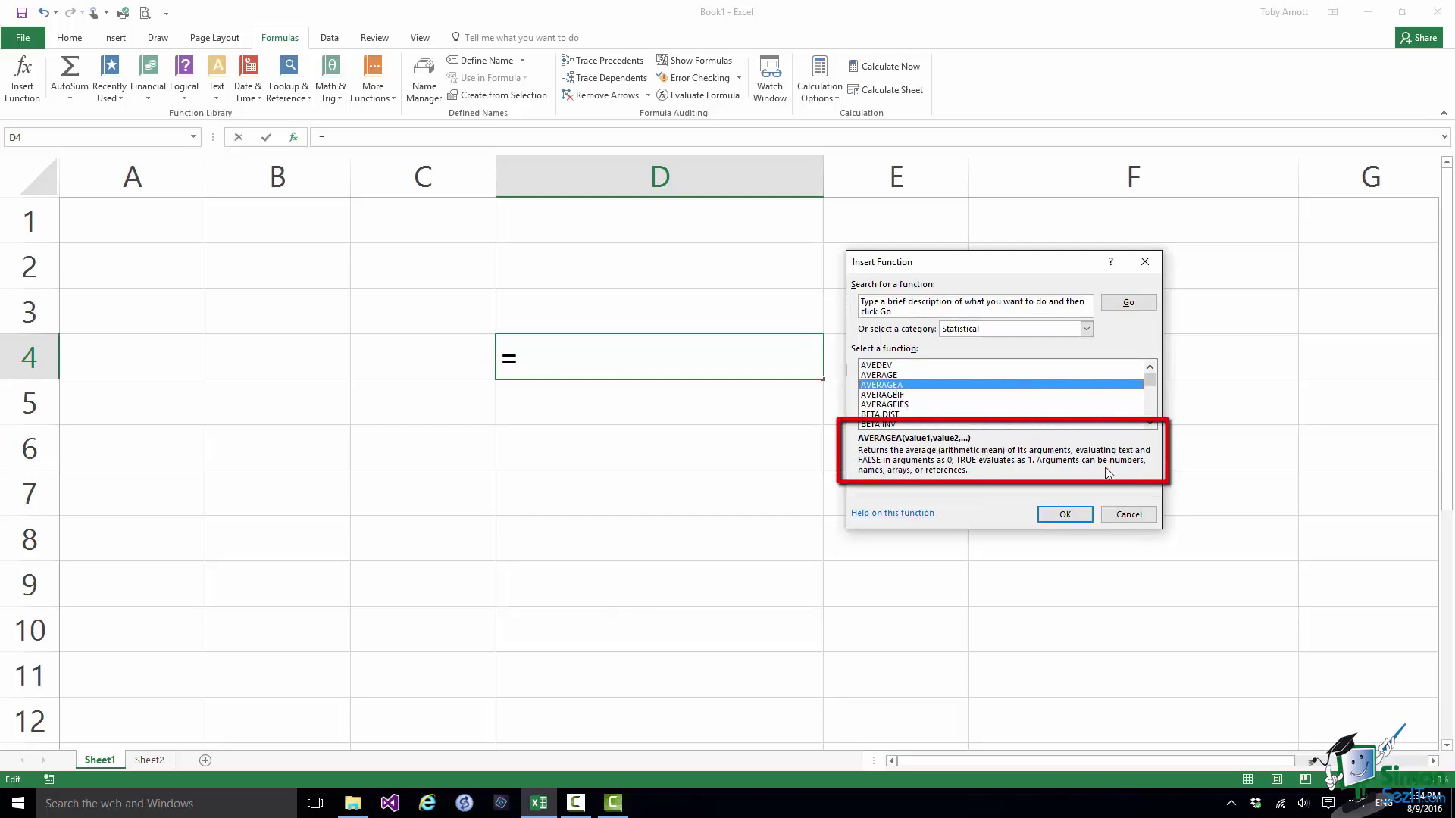
pyautogui.click(887, 515)
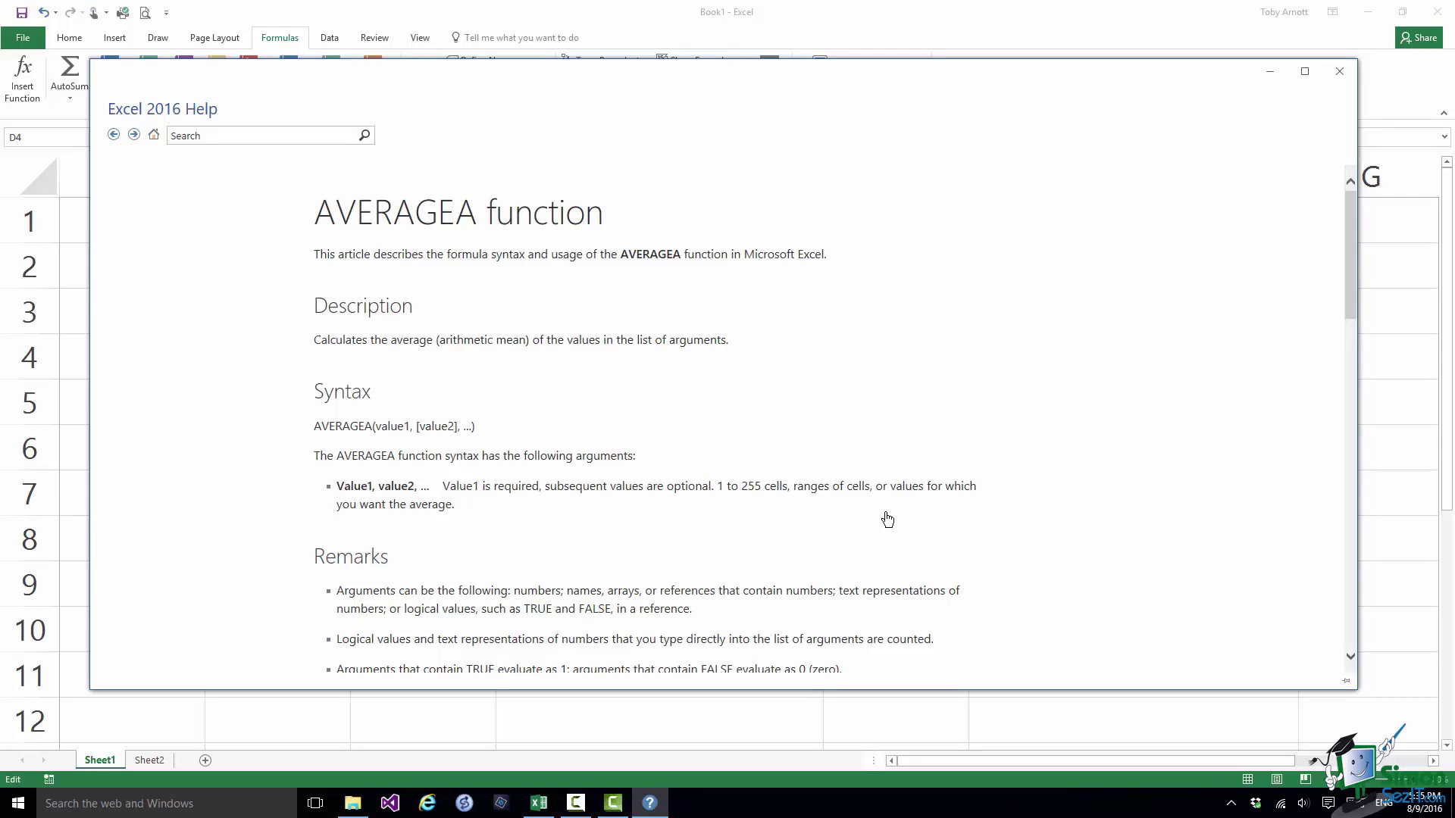
pyautogui.click(1341, 74)
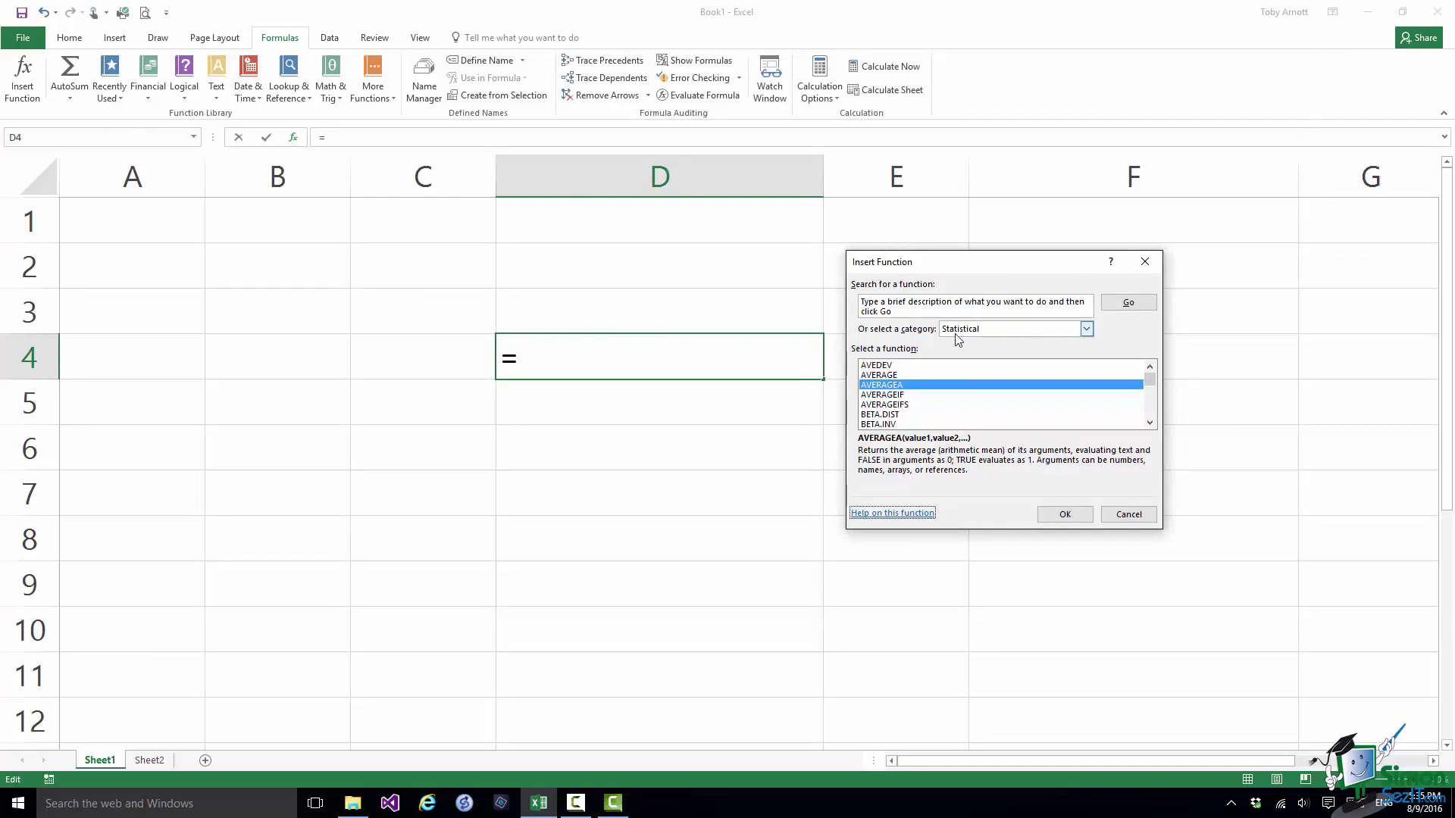
# Step: Search the function picker for 'standard deviation'
pyautogui.click(902, 311)
pyautogui.press('BackSpace')
pyautogui.press('BackSpace')
pyautogui.press('BackSpace')
pyautogui.press('BackSpace')
pyautogui.press('BackSpace')
pyautogui.press('BackSpace')
pyautogui.press('BackSpace')
pyautogui.press('BackSpace')
pyautogui.press('BackSpace')
pyautogui.press('BackSpace')
pyautogui.press('BackSpace')
pyautogui.press('BackSpace')
pyautogui.press('BackSpace')
pyautogui.press('BackSpace')
pyautogui.press('BackSpace')
pyautogui.press('BackSpace')
pyautogui.press('BackSpace')
pyautogui.press('BackSpace')
pyautogui.press('BackSpace')
pyautogui.press('BackSpace')
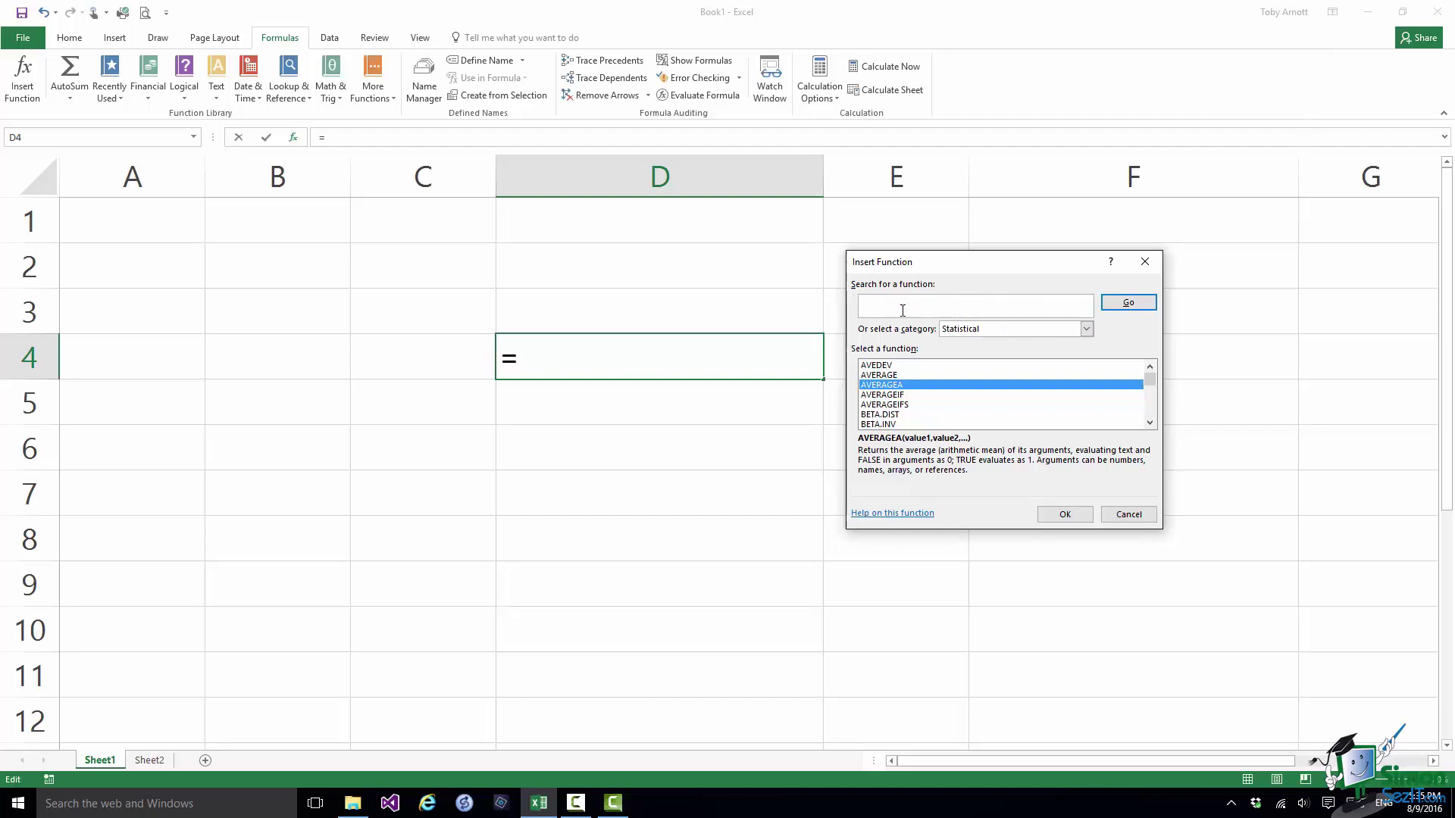
pyautogui.write('standard deviation')
pyautogui.click(1128, 303)
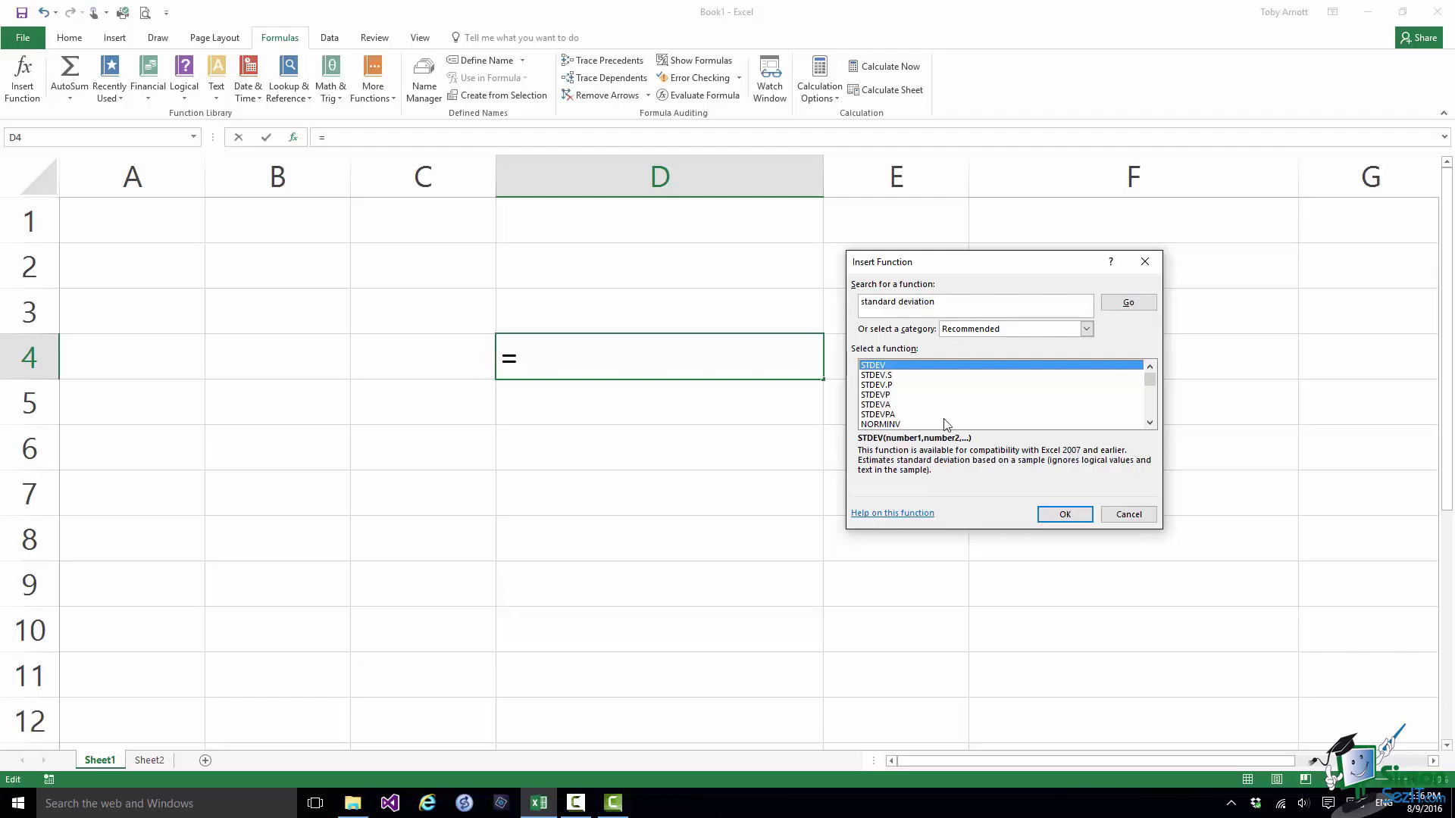
# Step: Compare the descriptions of STDEV.S, STDEV.P, STDEVP and STDEVA
pyautogui.click(881, 374)
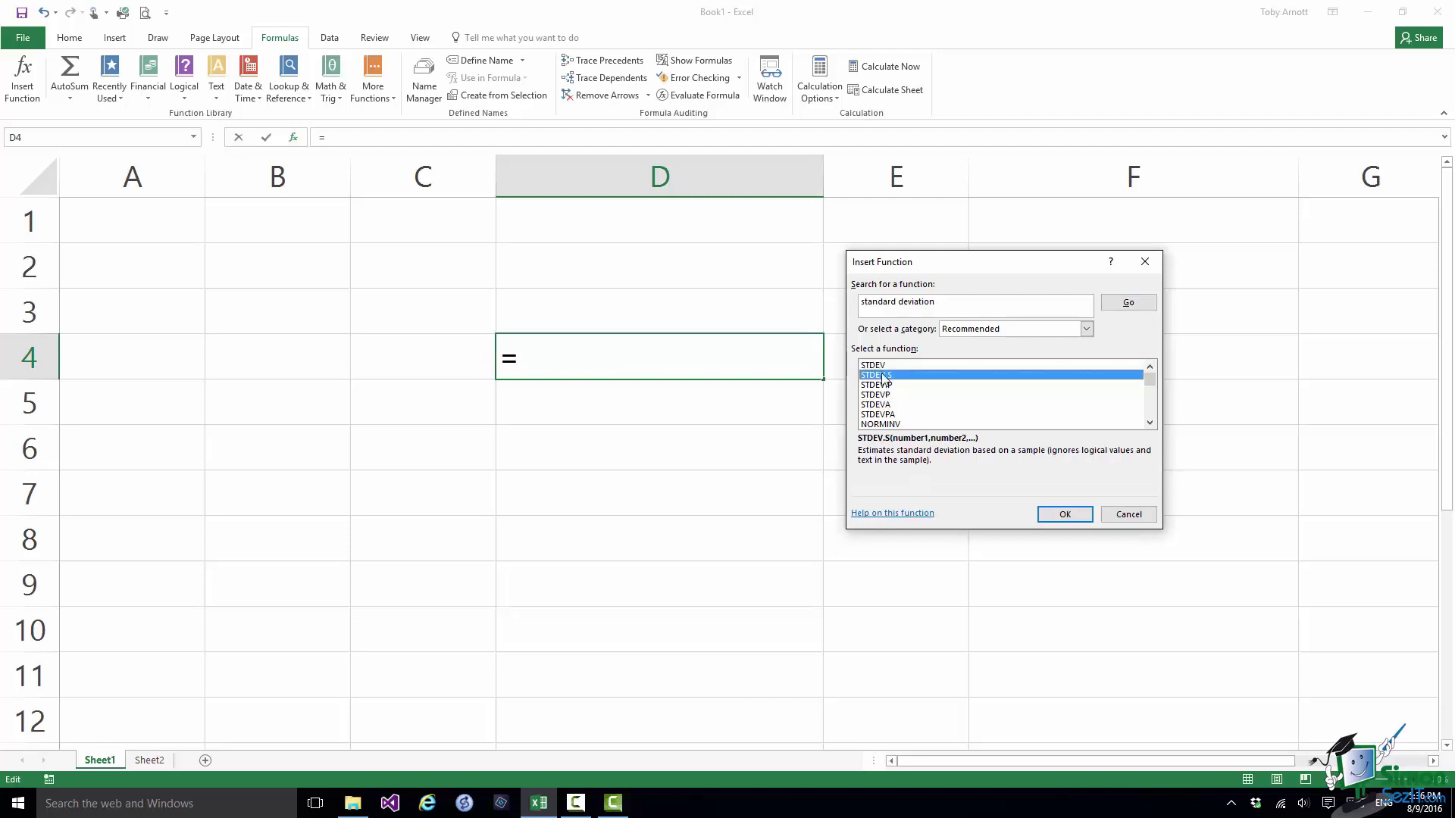
pyautogui.click(918, 386)
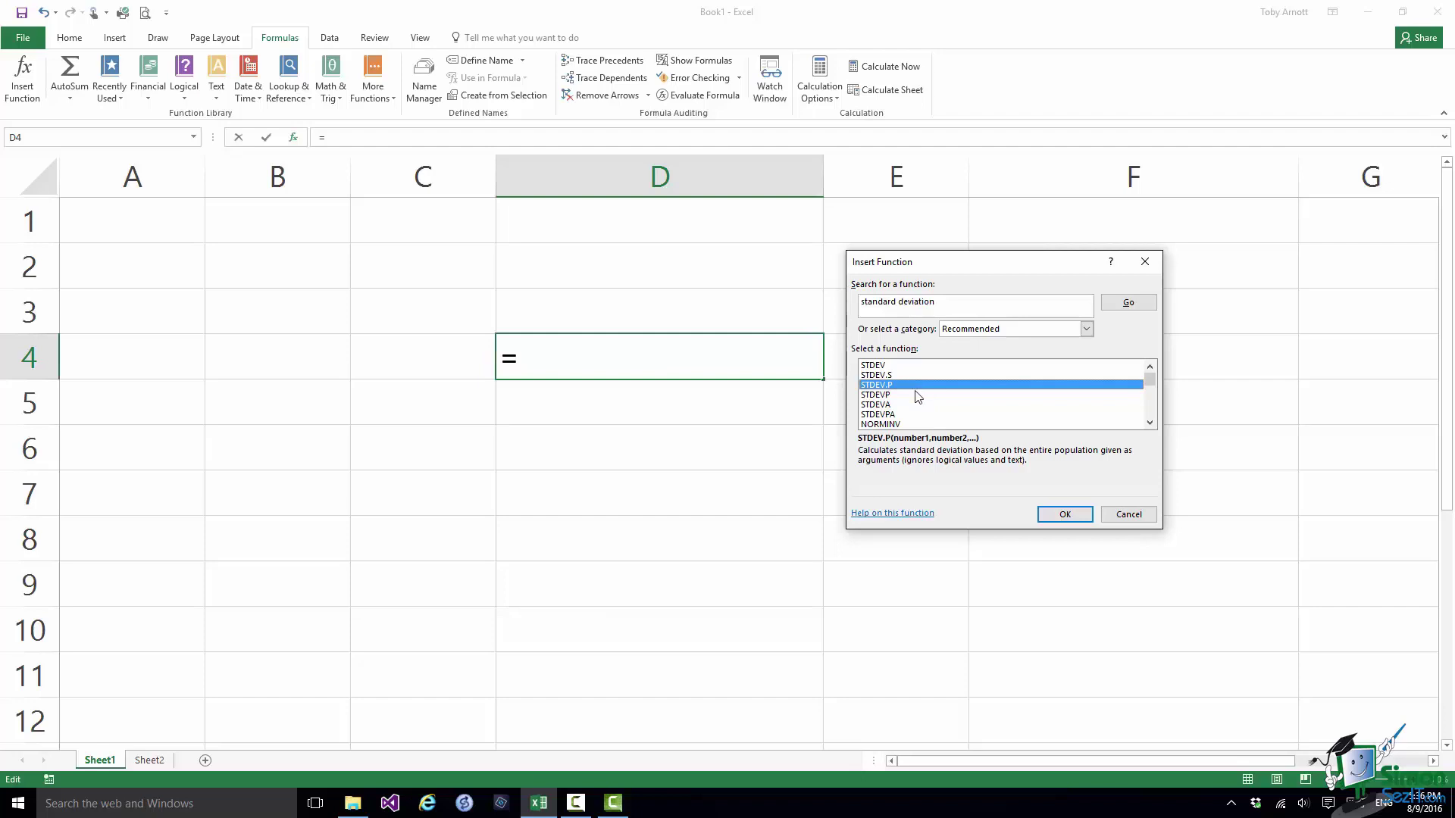
pyautogui.click(916, 397)
pyautogui.click(915, 406)
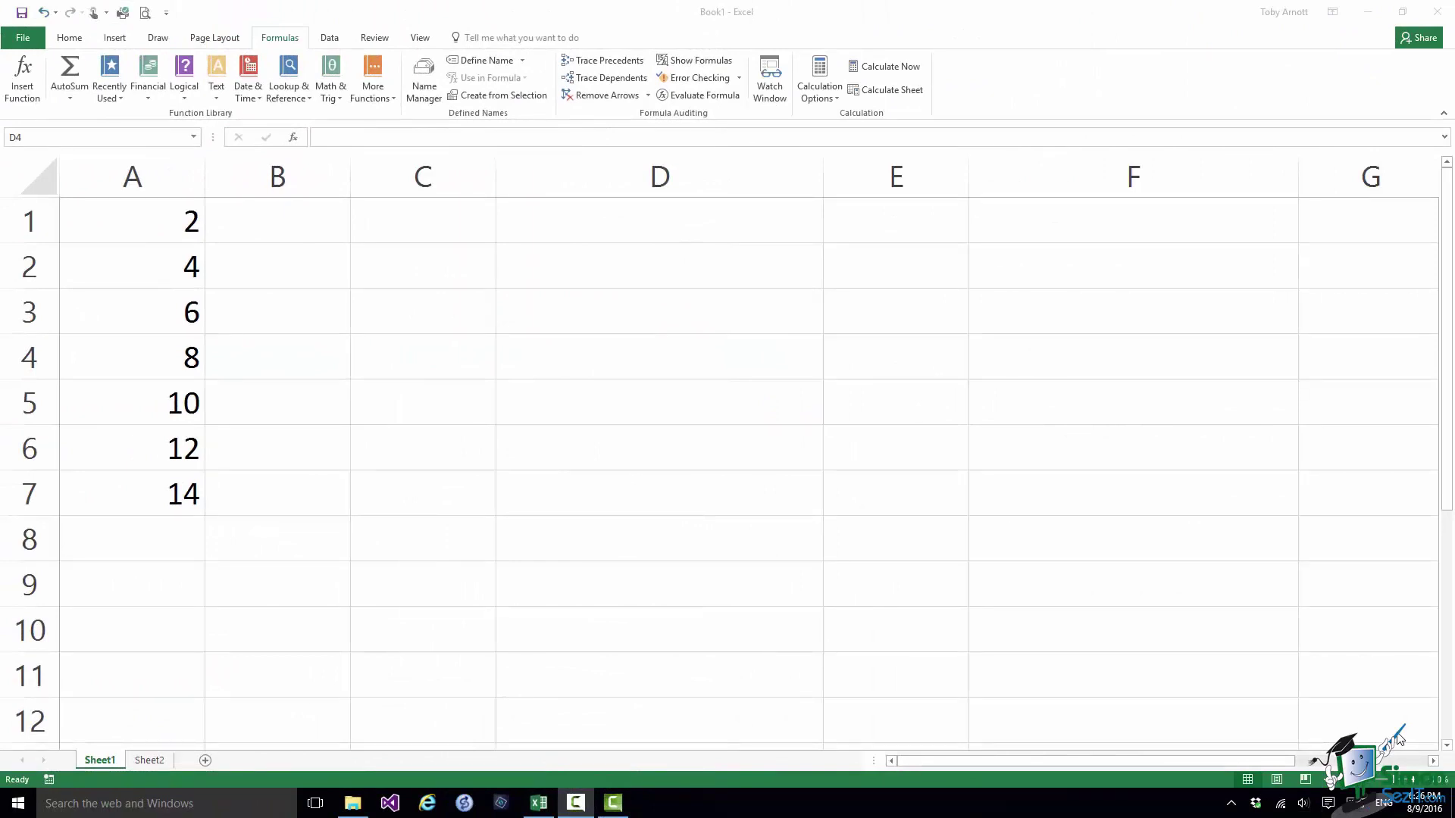
# Step: Insert STDEV.S from the Statistical list into D4, opening its Function Arguments
pyautogui.click(590, 362)
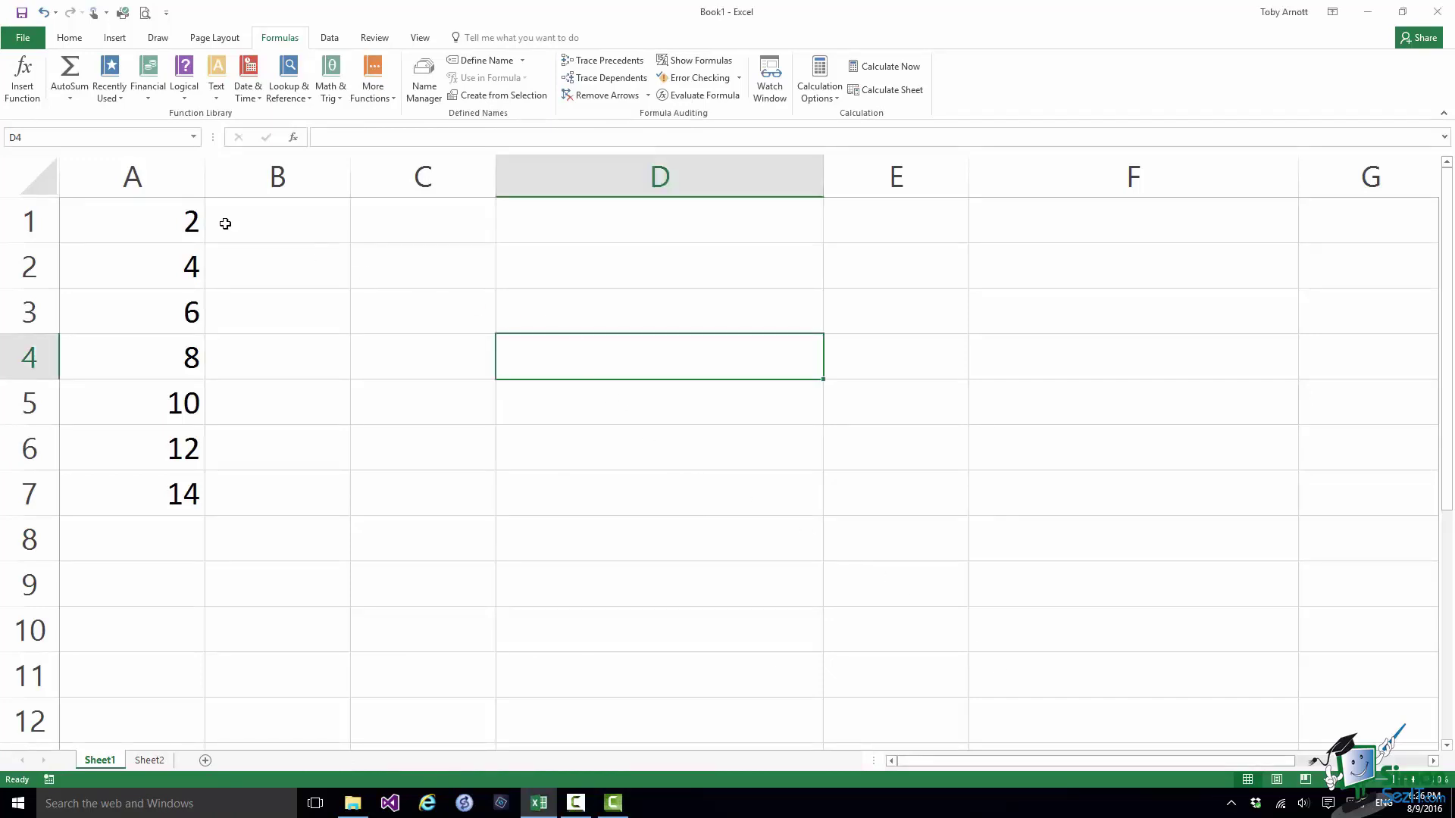
pyautogui.click(22, 76)
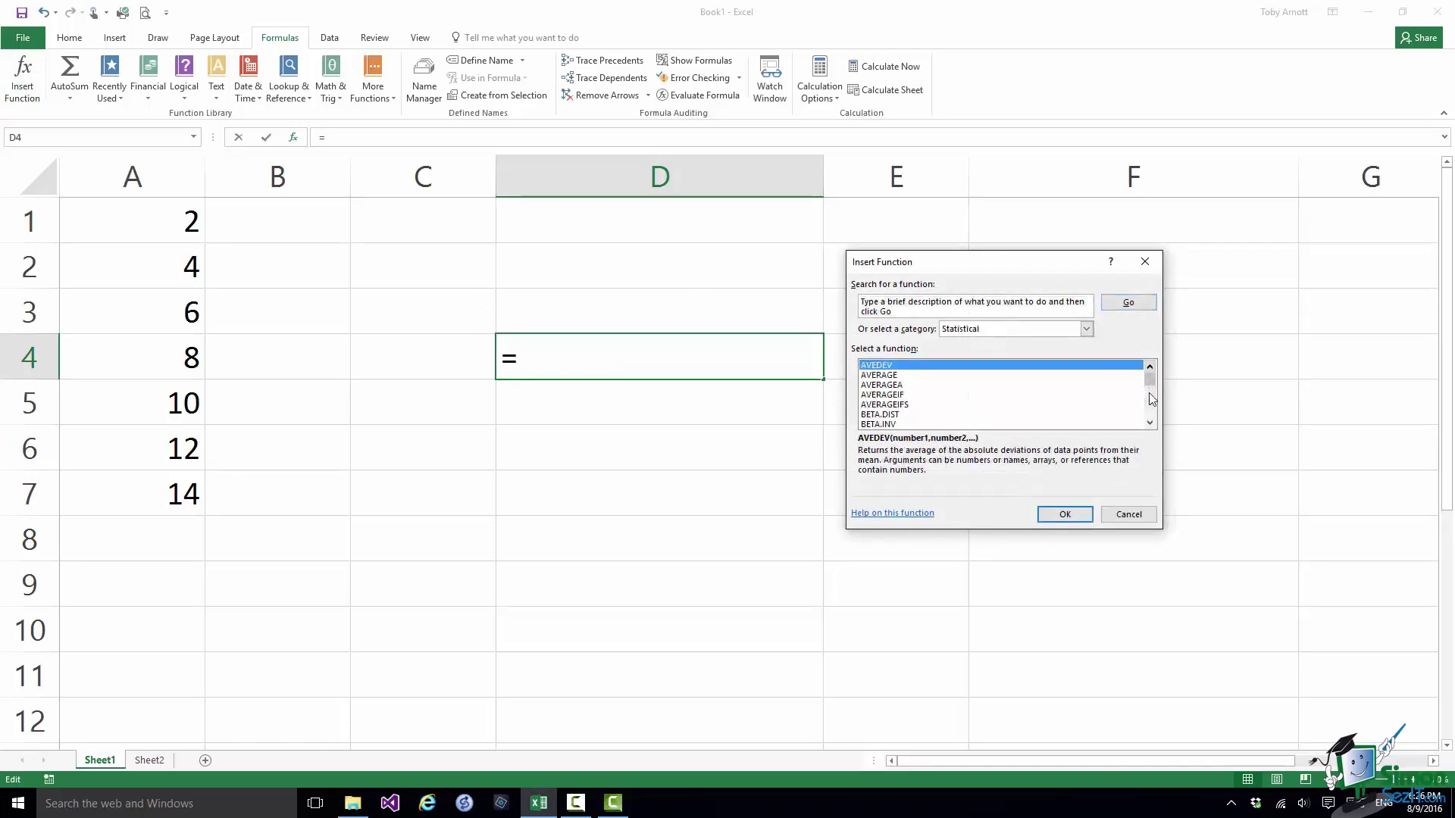
pyautogui.moveTo(1151, 399); pyautogui.dragTo(1152, 407)
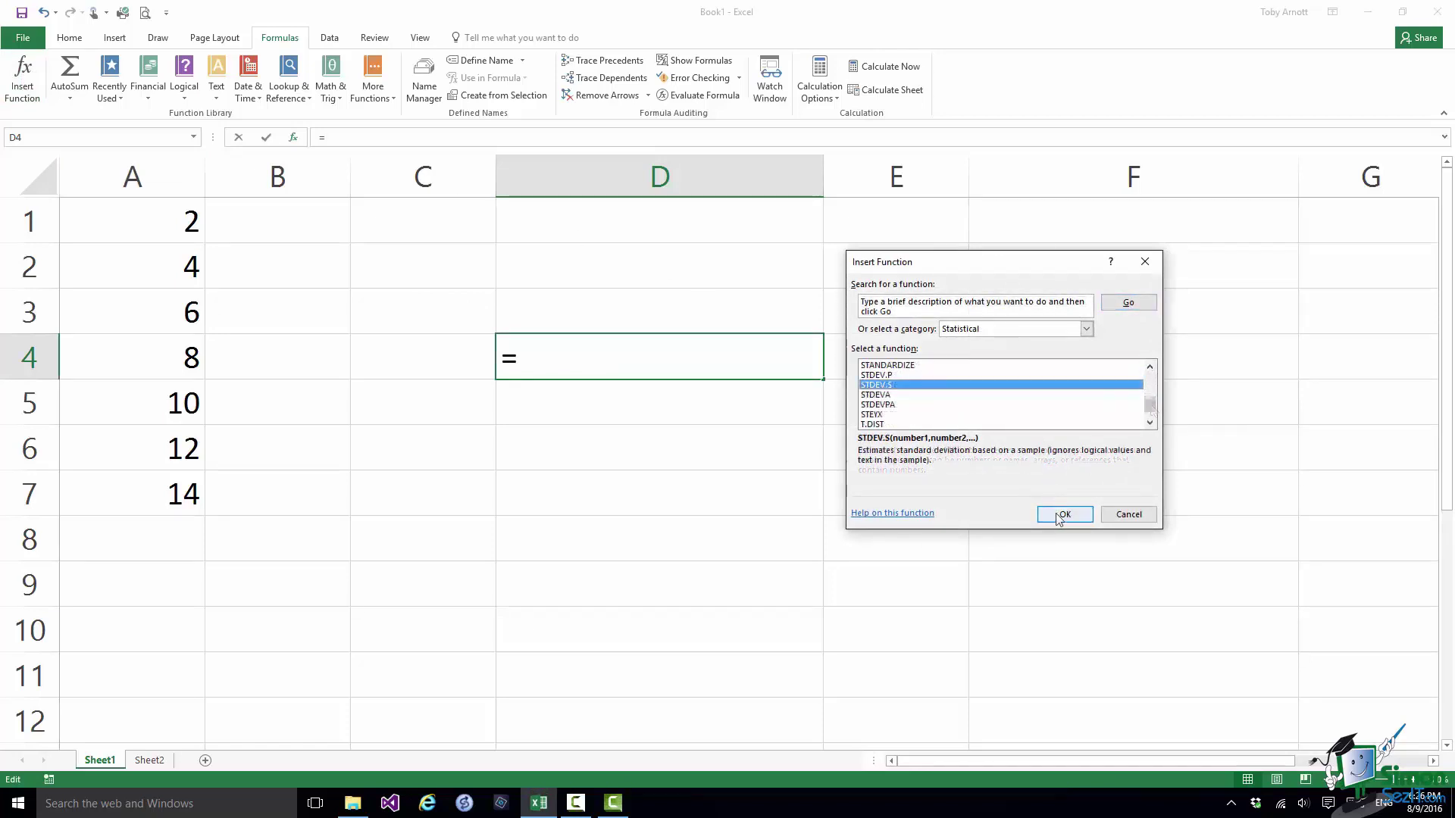
pyautogui.click(1064, 514)
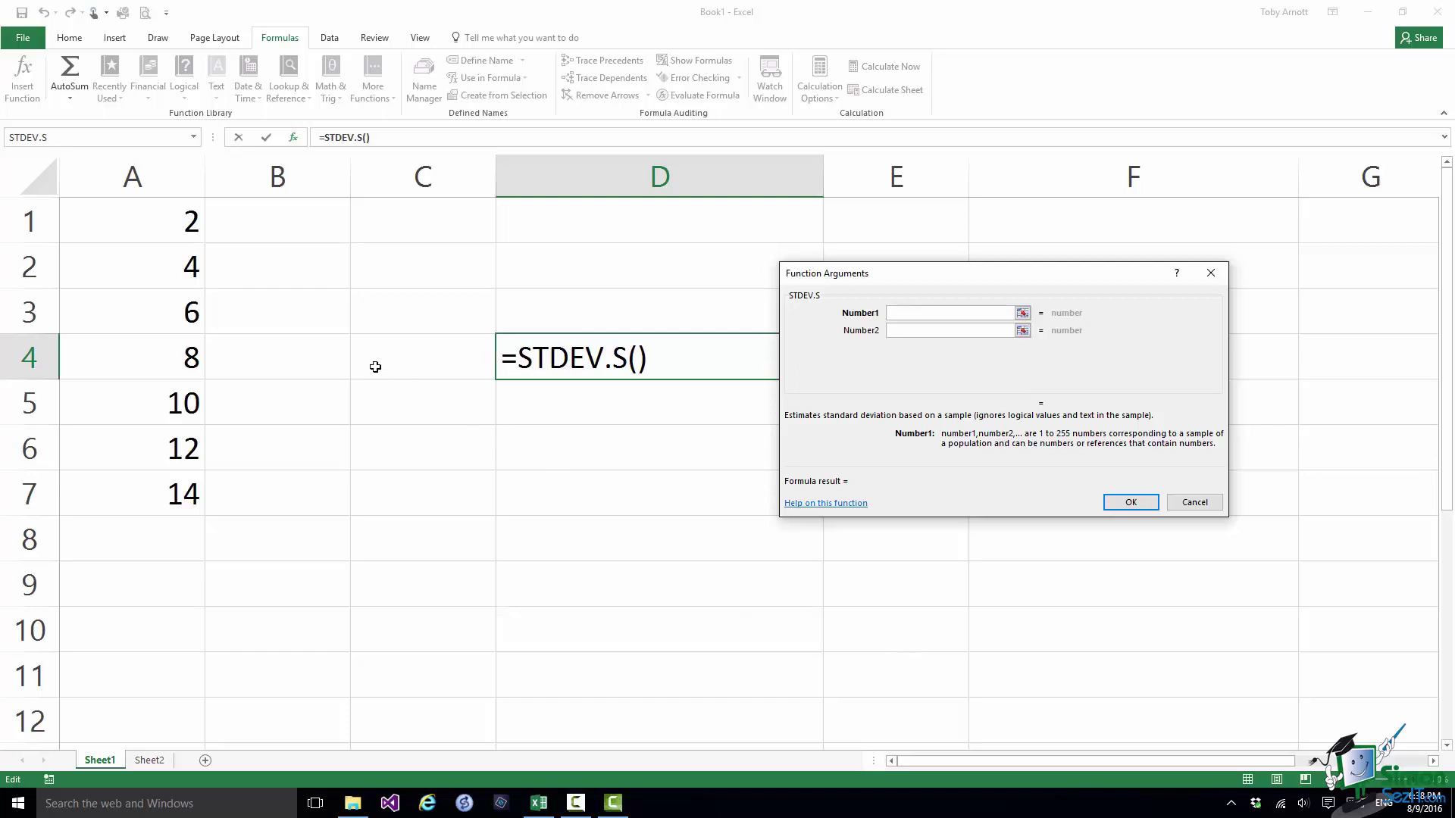
# Step: Set Number1 to A1:A7 and confirm, so D4 shows 4.320493799
pyautogui.moveTo(147, 218); pyautogui.dragTo(148, 496)
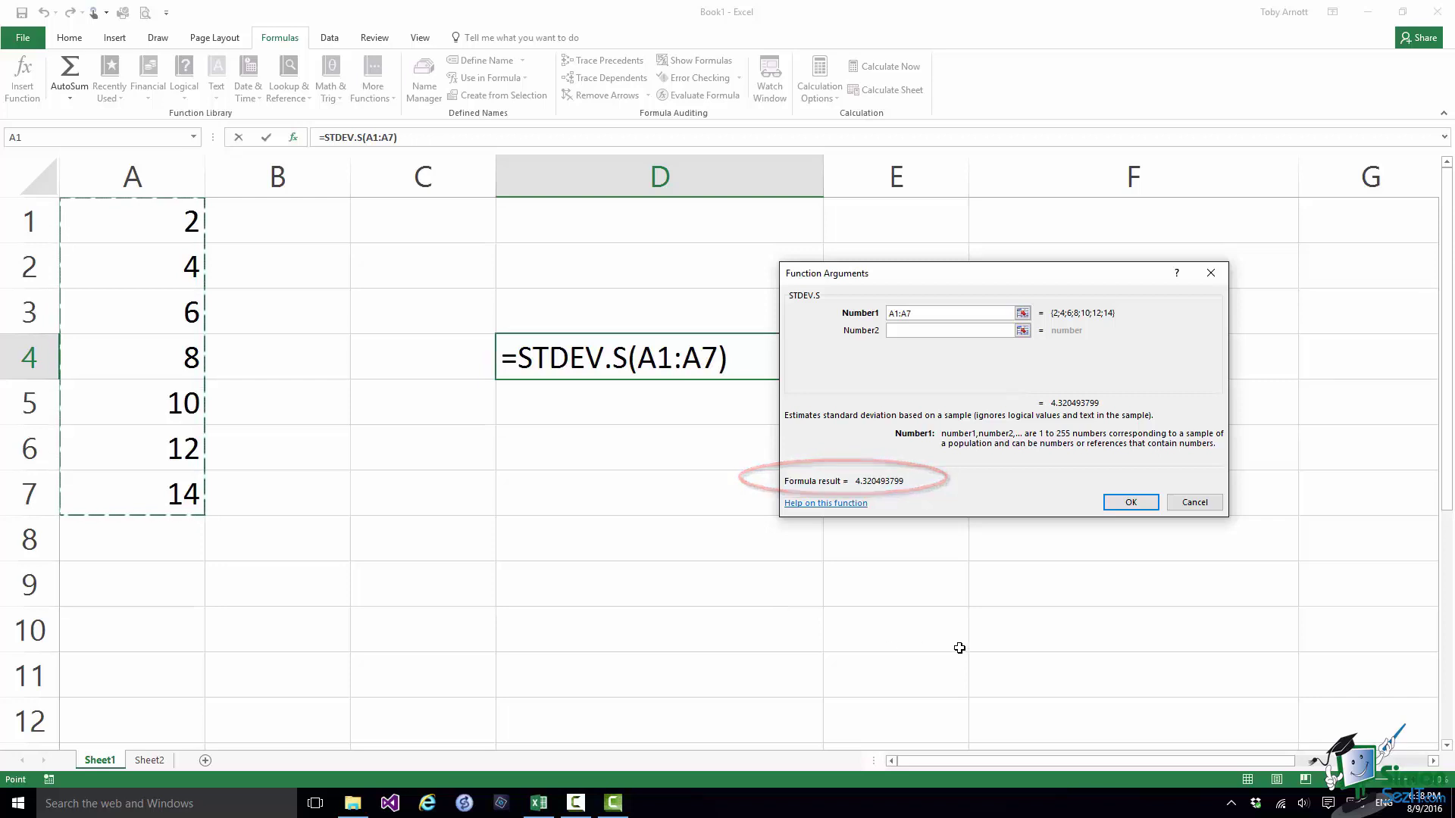
pyautogui.click(1131, 503)
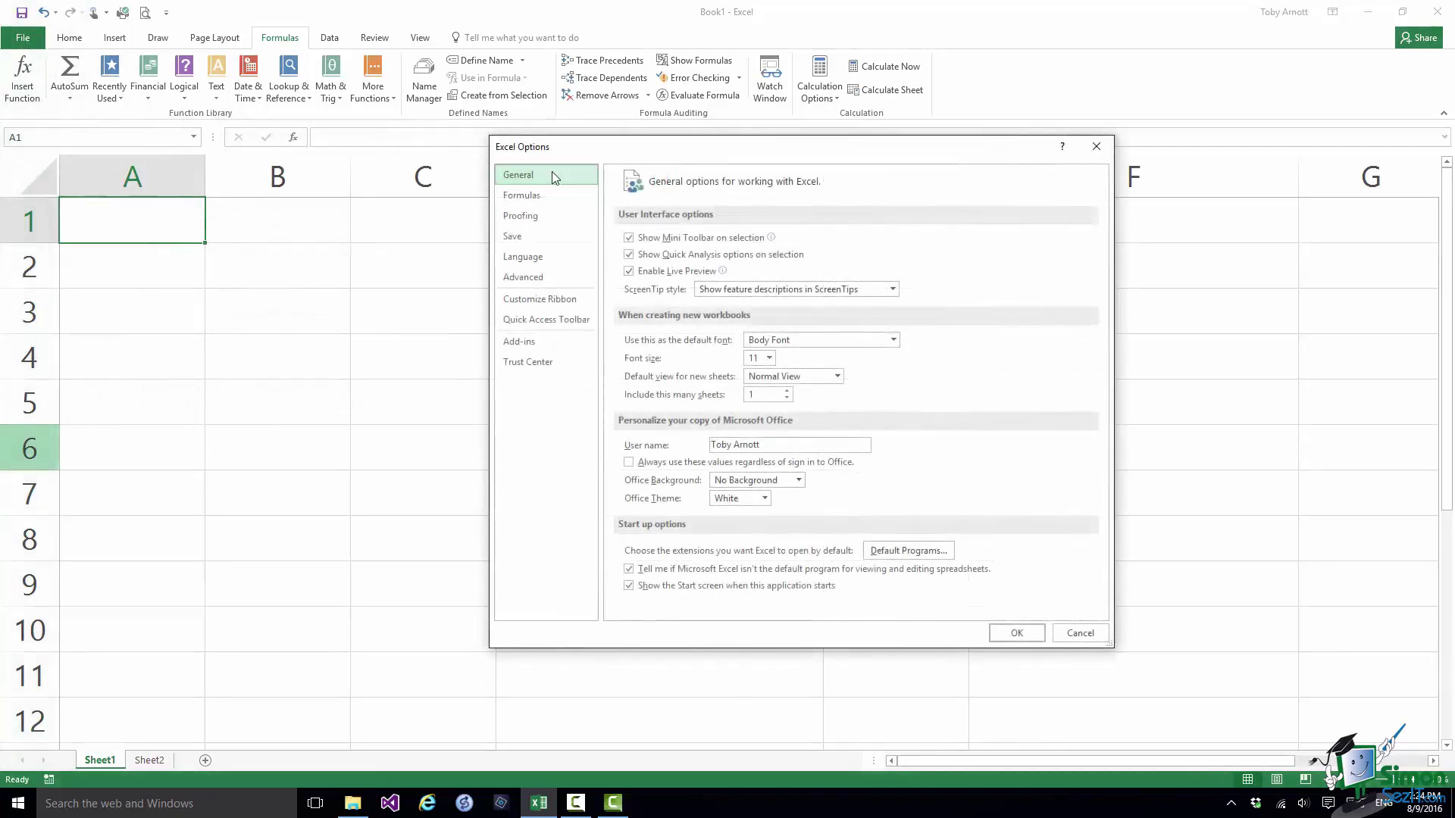
# Step: Show the Formulas settings page and check that Formula AutoComplete is enabled
pyautogui.click(515, 195)
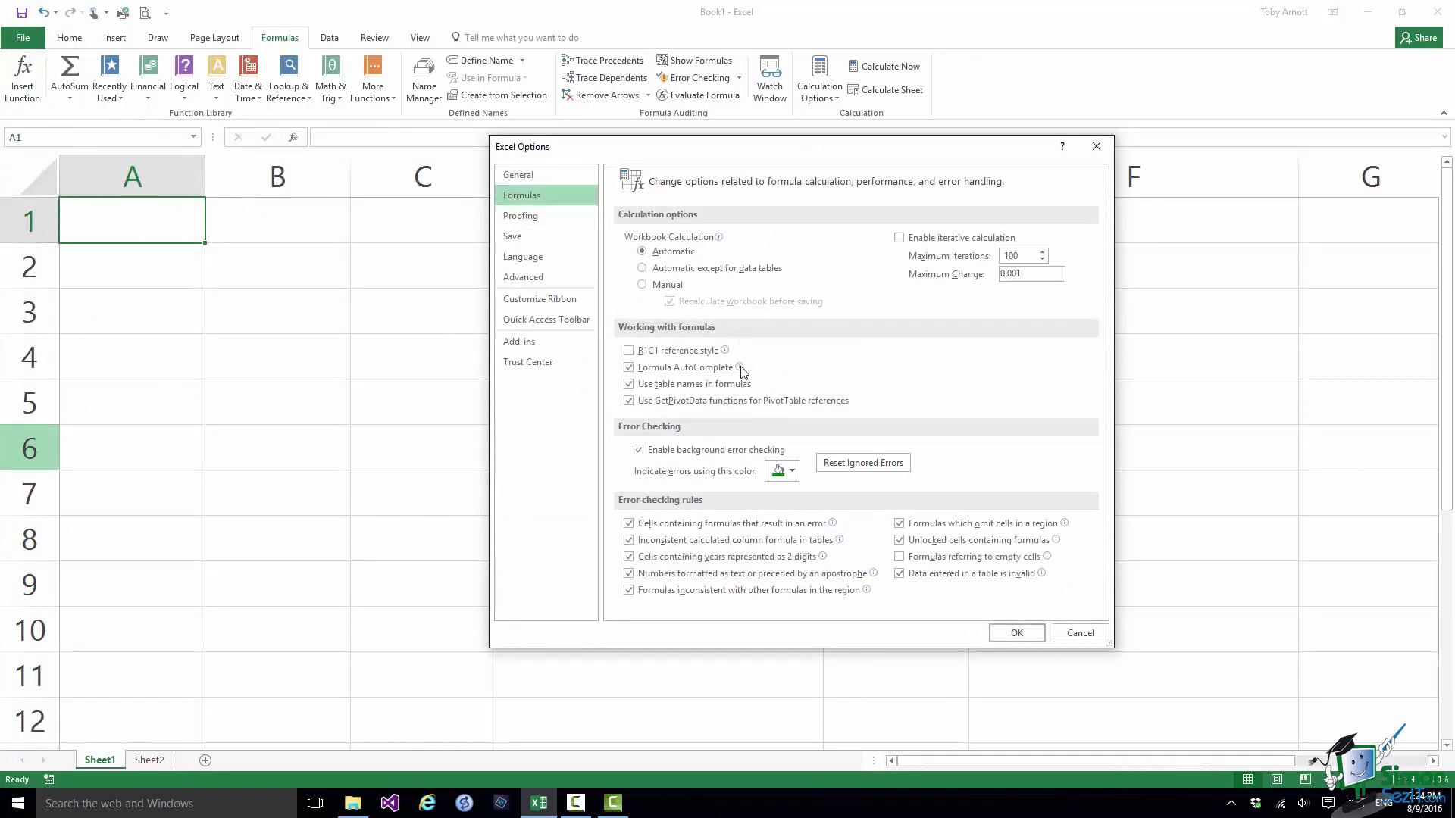
pyautogui.moveTo(740, 366)
# Step: Cancel Options and type =AM in D4, narrowing AutoComplete to AMORDEGRC and AMORLINC
pyautogui.click(1083, 638)
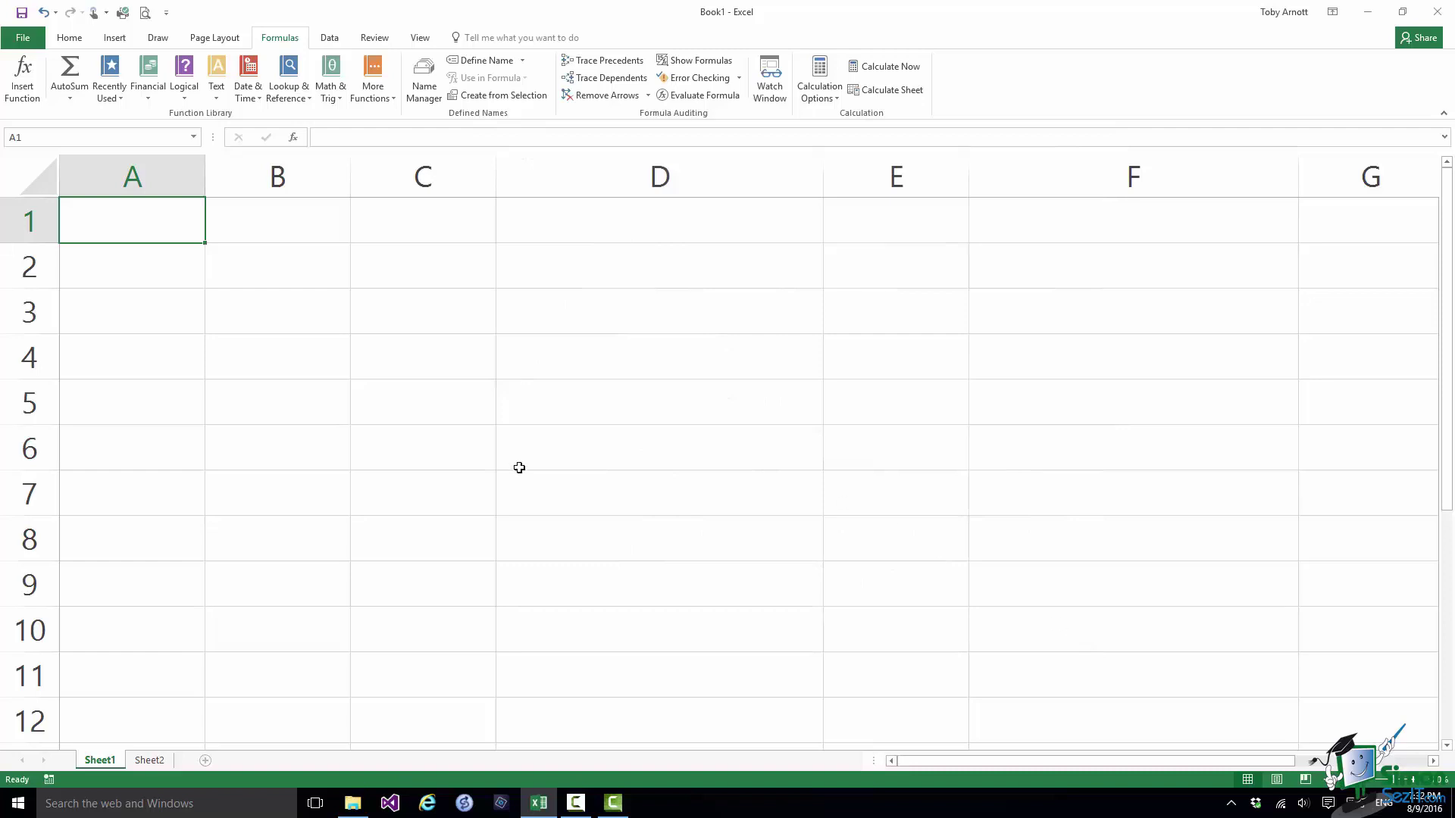
pyautogui.click(623, 356)
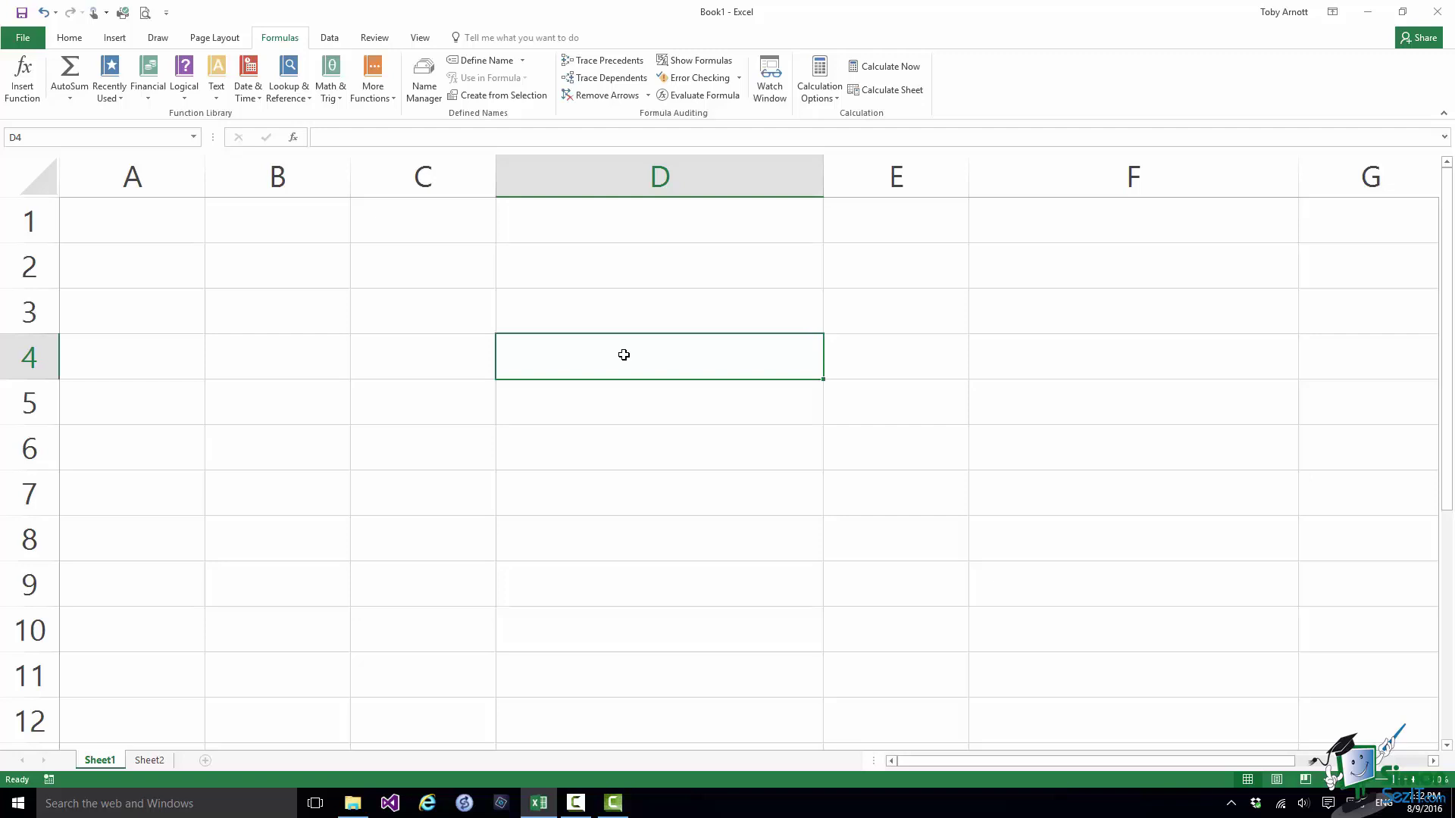
pyautogui.write('=')
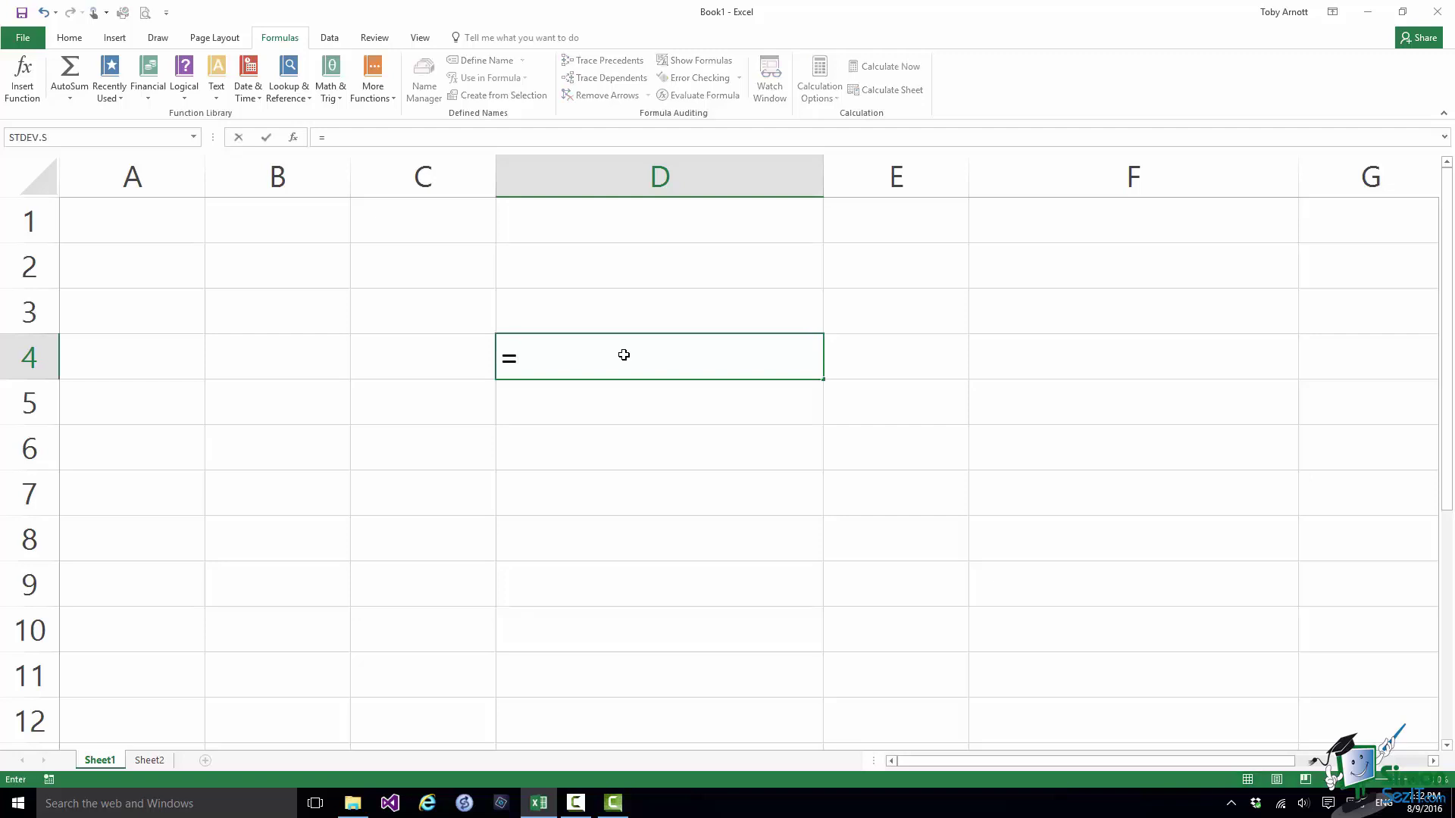
pyautogui.write('A')
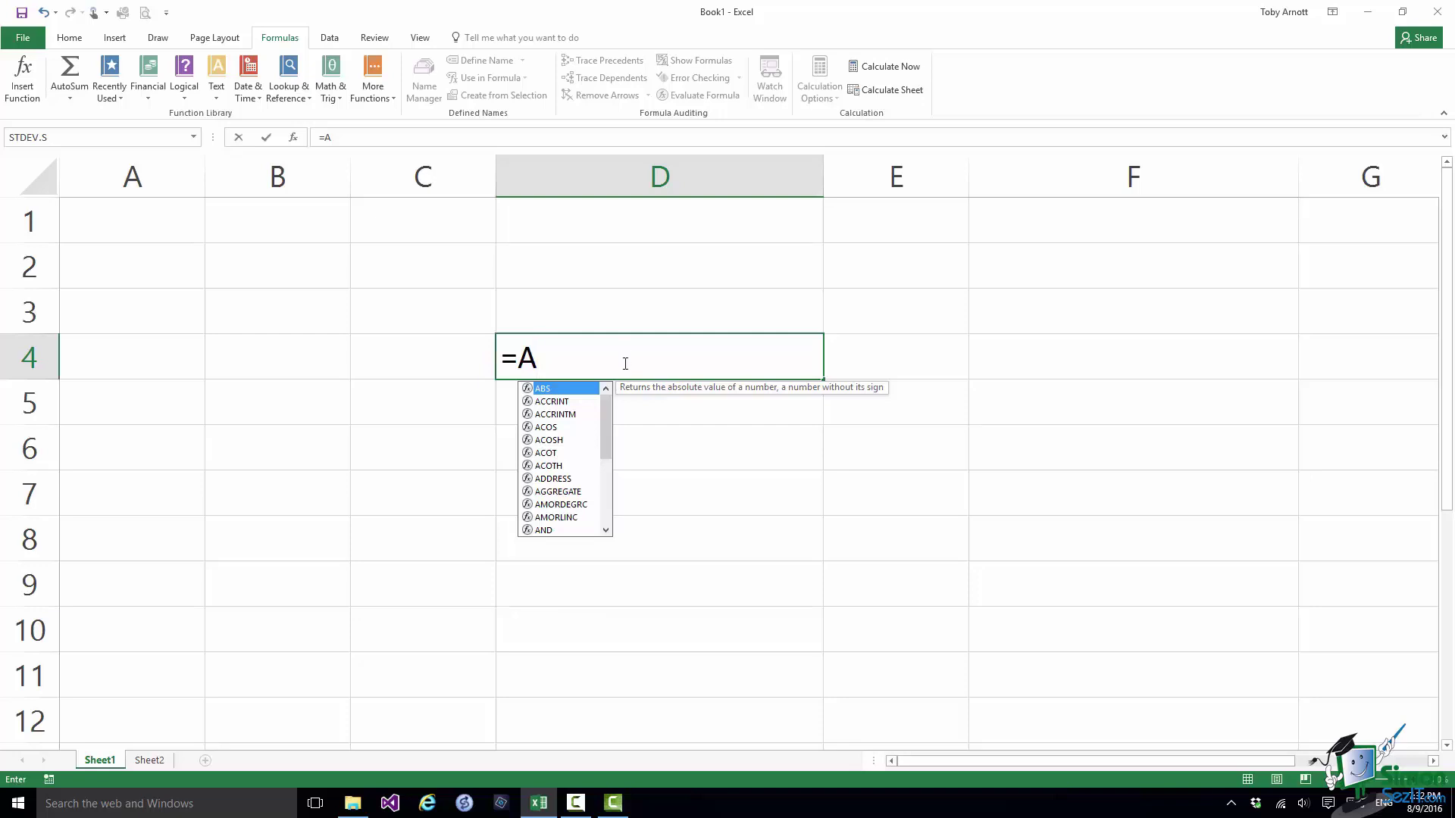
pyautogui.moveTo(623, 388); pyautogui.dragTo(920, 430)
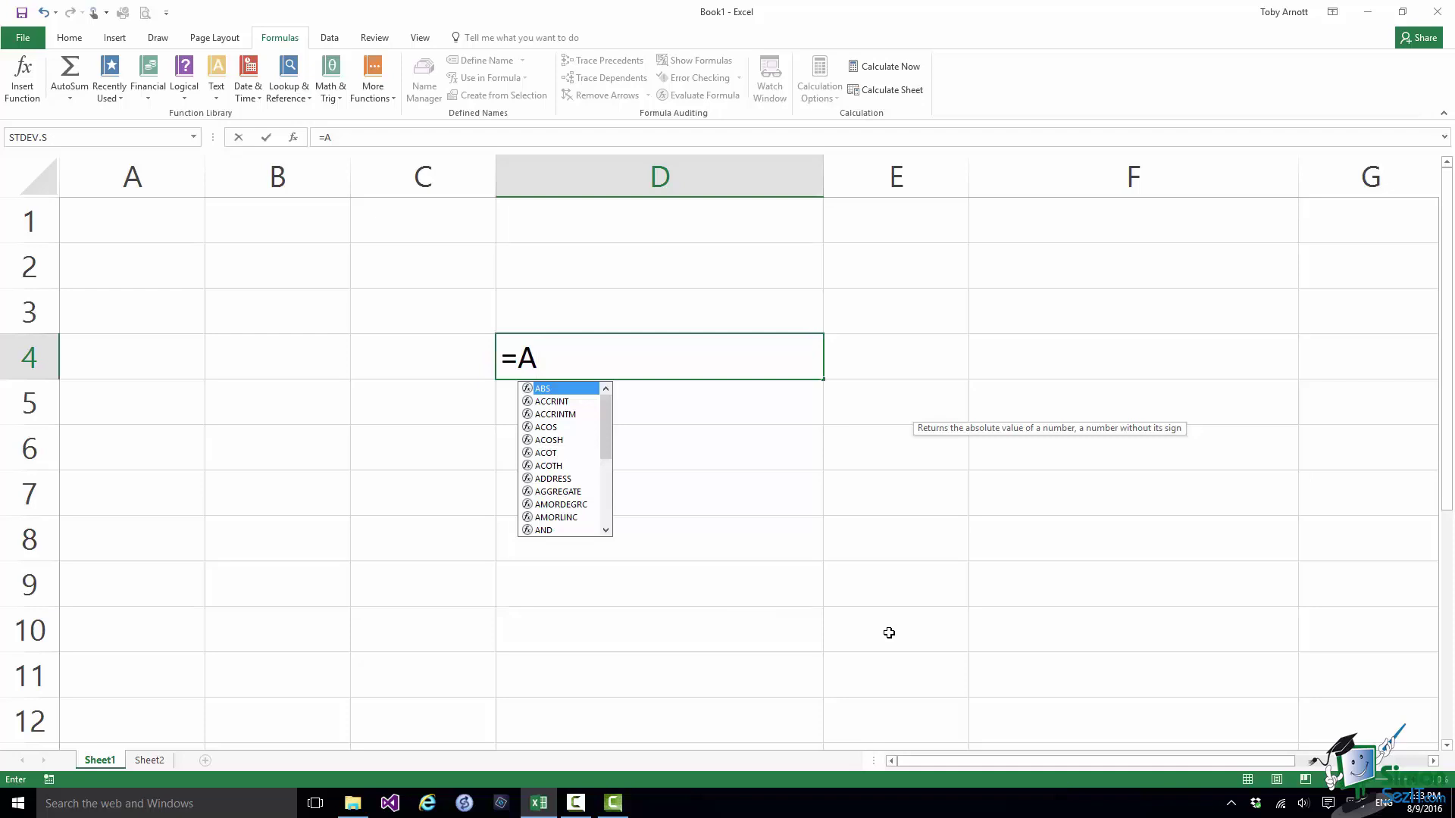
pyautogui.write('M')
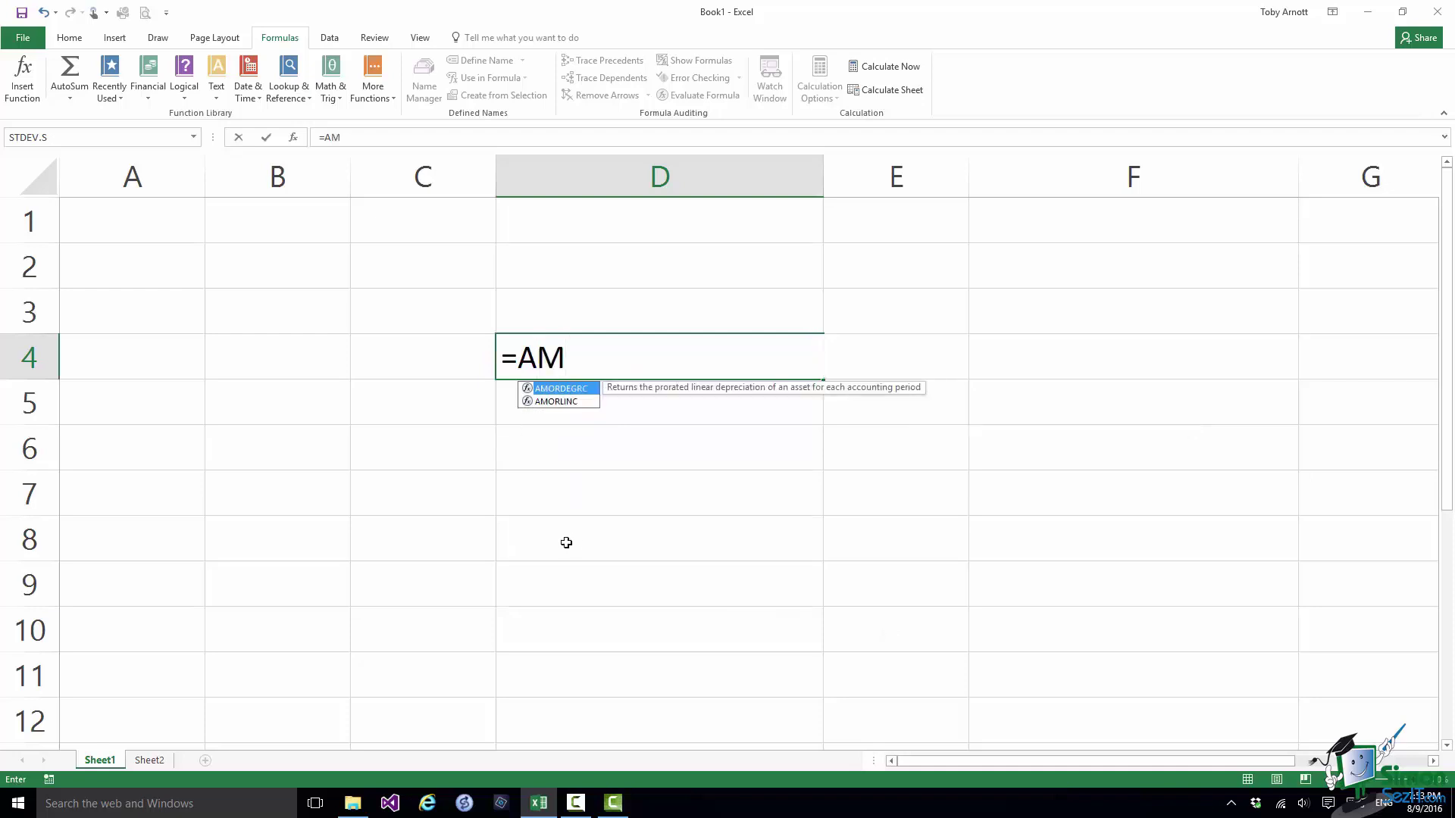
# Step: Accept AMORDEGRC so D4 reads =AMORDEGRC(, then read and close its Help article
pyautogui.doubleClick(569, 390)
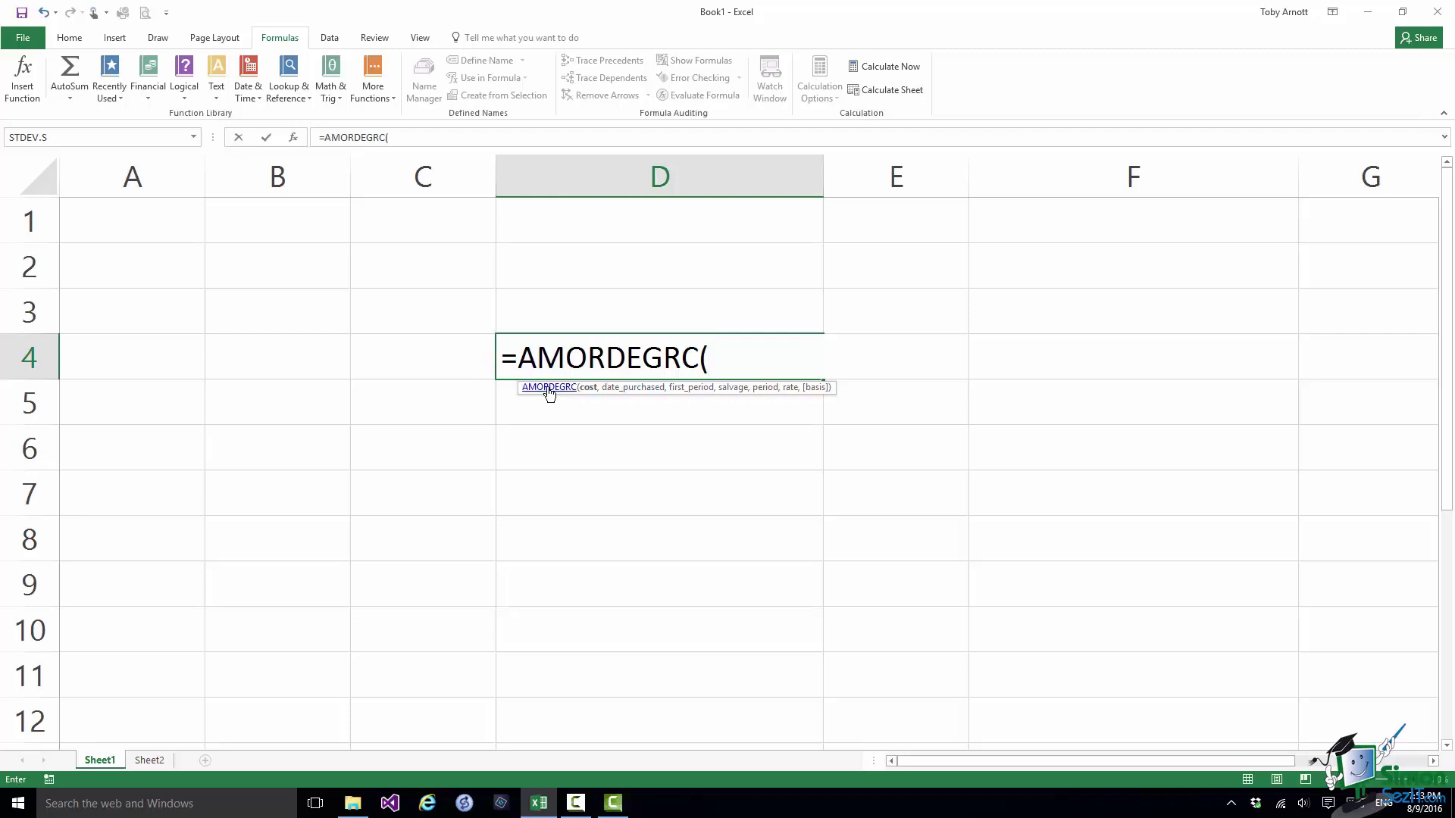
pyautogui.click(549, 388)
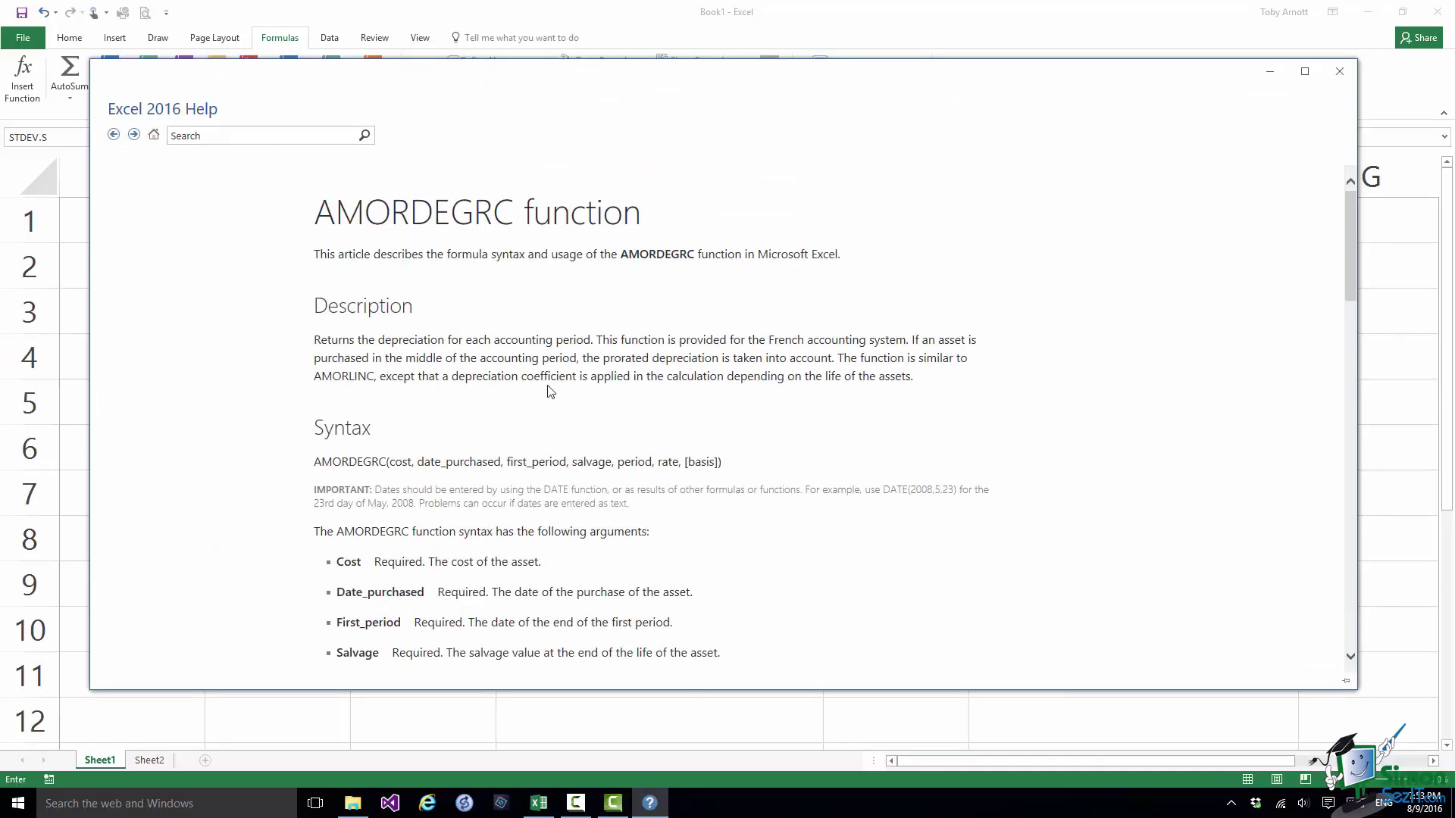
pyautogui.scroll(-6, 550, 391)
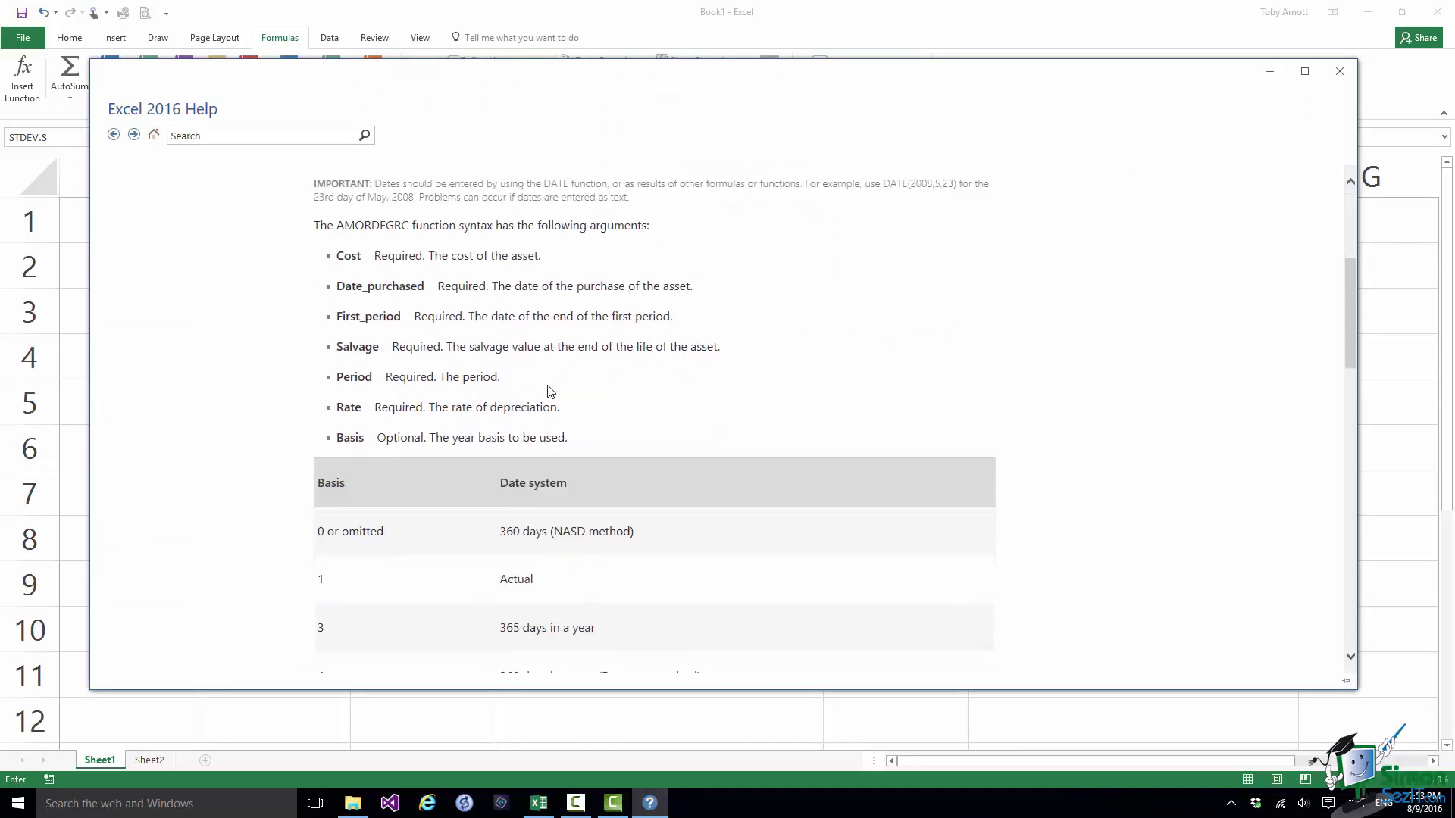
pyautogui.scroll(-8, 550, 391)
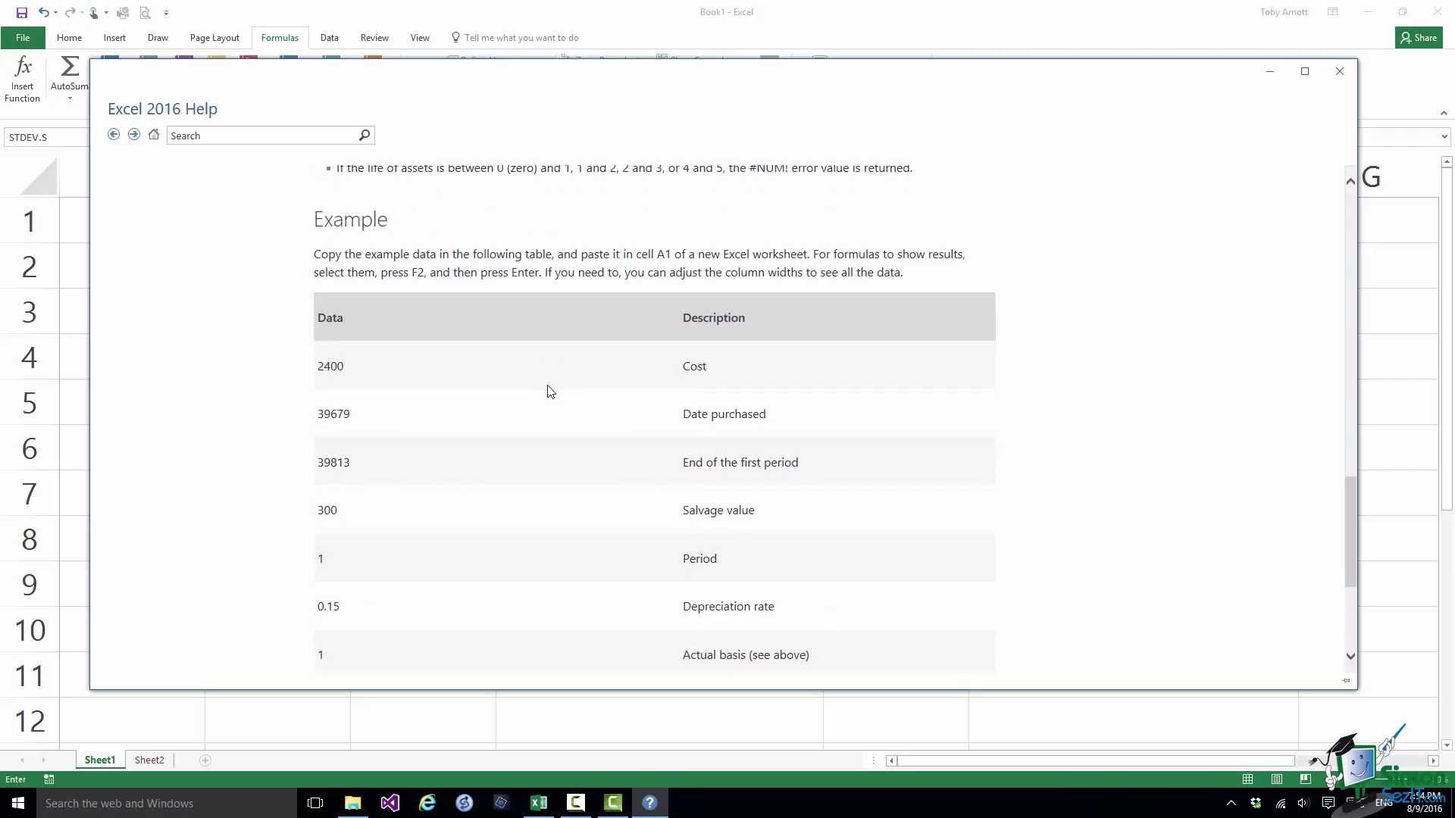
pyautogui.click(1340, 73)
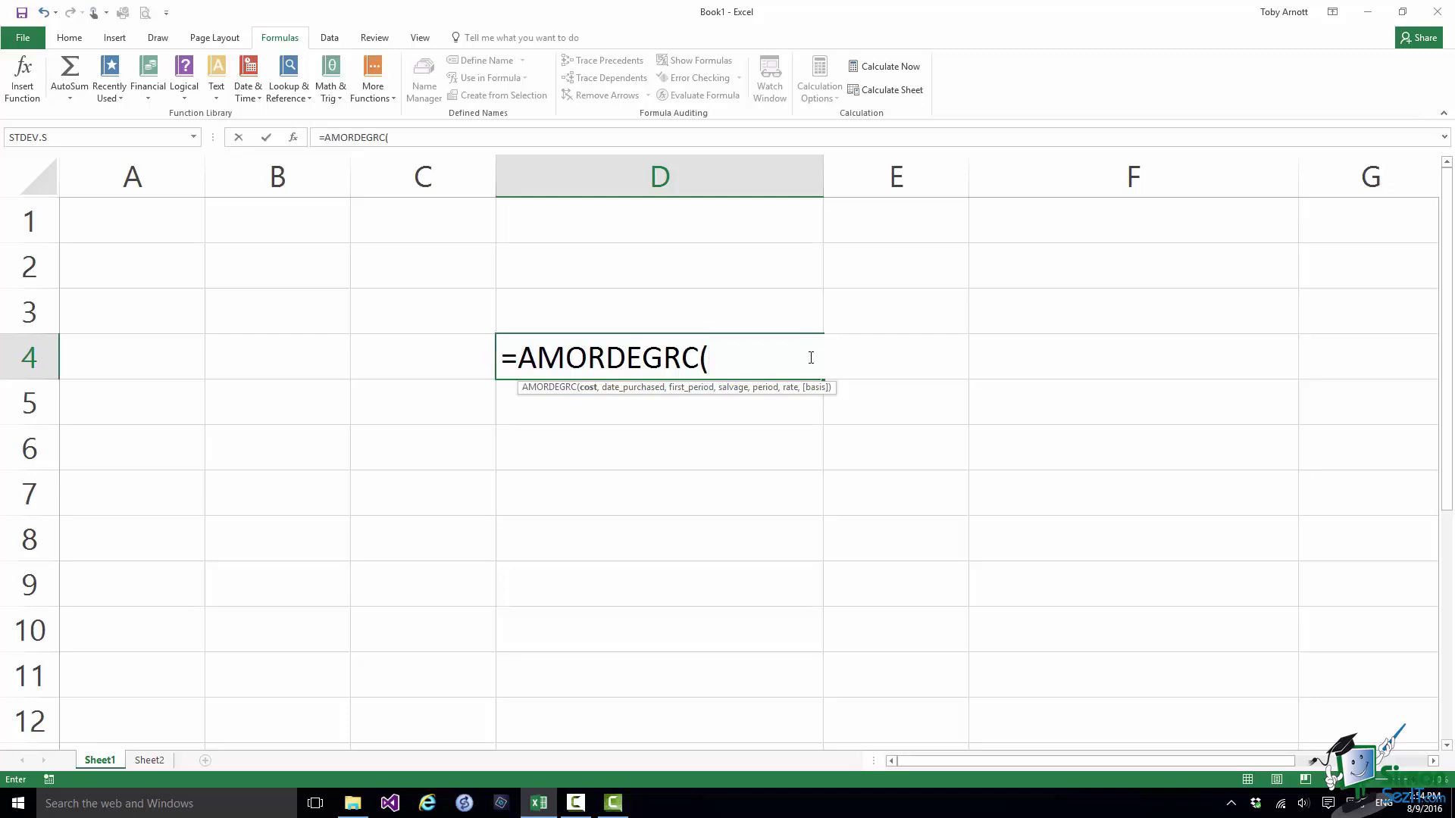
# Step: Enter 2500 as the cost argument so D4 reads =AMORDEGRC(2500,
pyautogui.write('2500,')
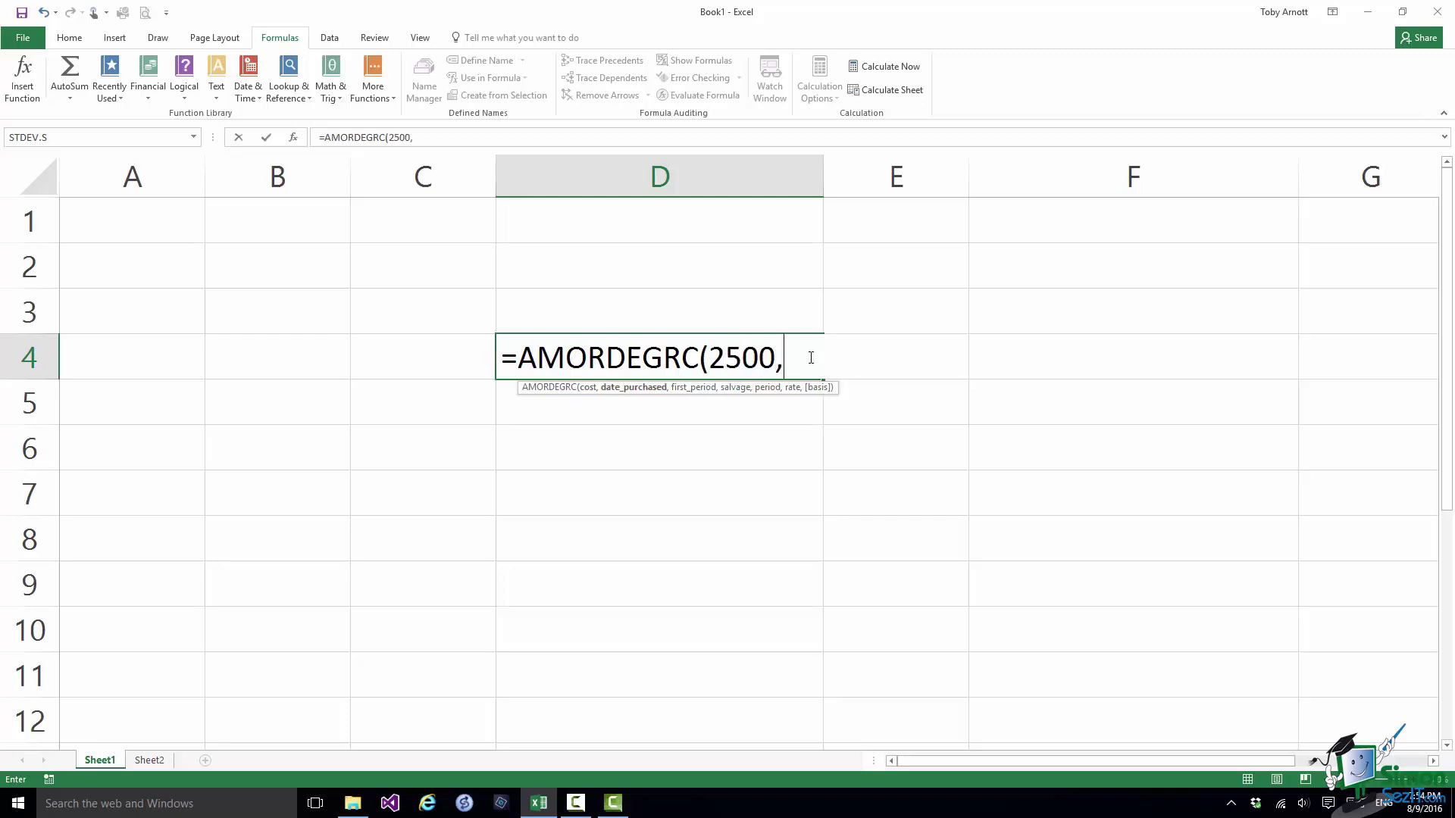